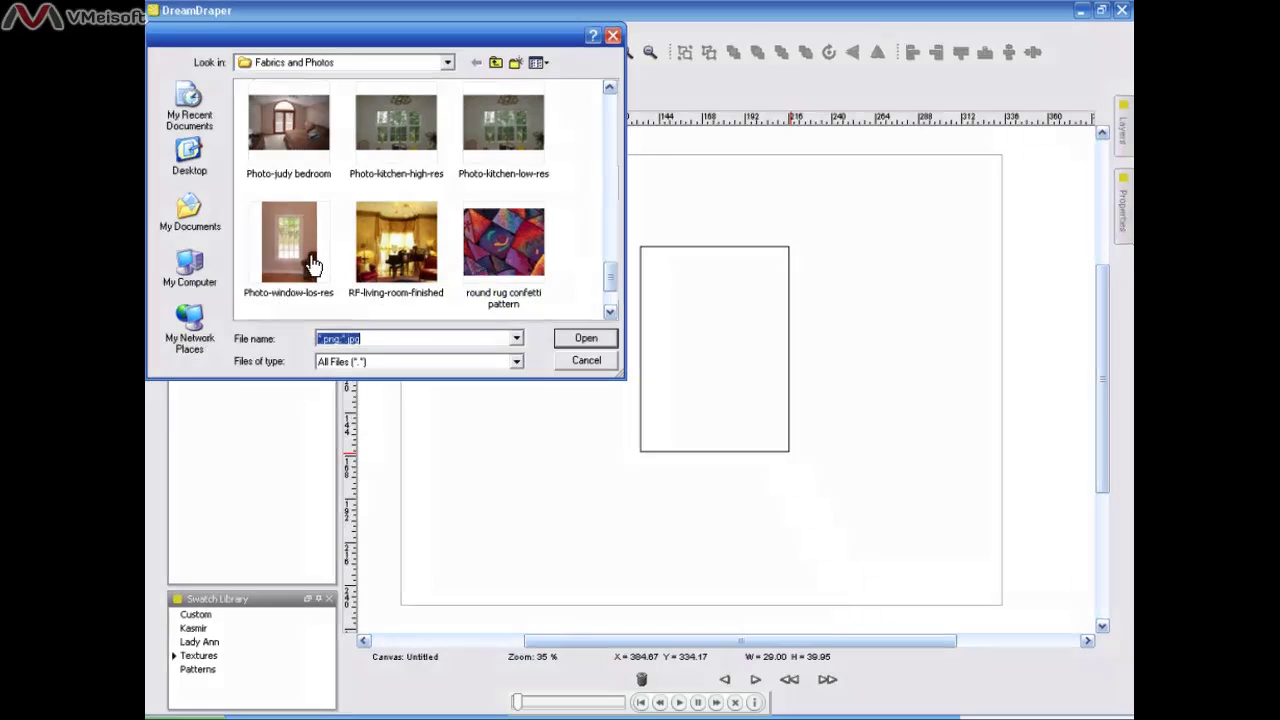
Insert the image Photo-window-los-res into the drawn frame and lock it on the canvas.
{"action": "double_click", "coordinate": [308, 262]}
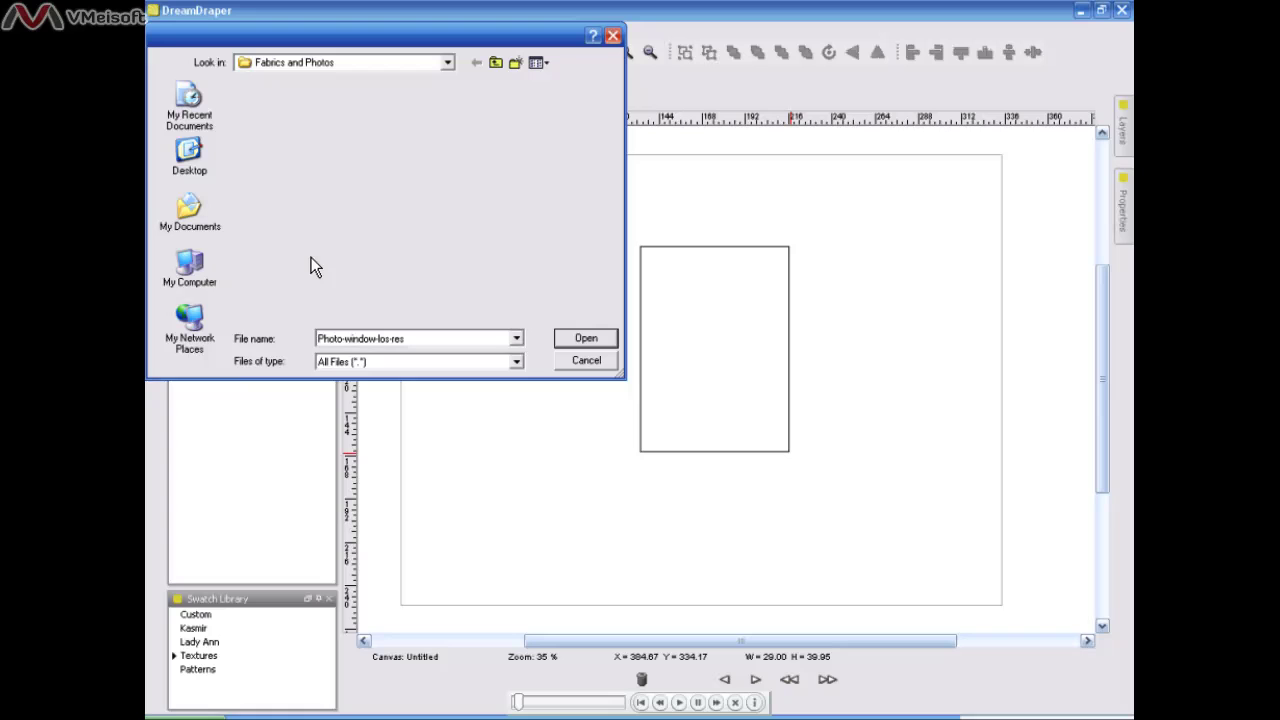
{"action": "left_click", "coordinate": [300, 34]}
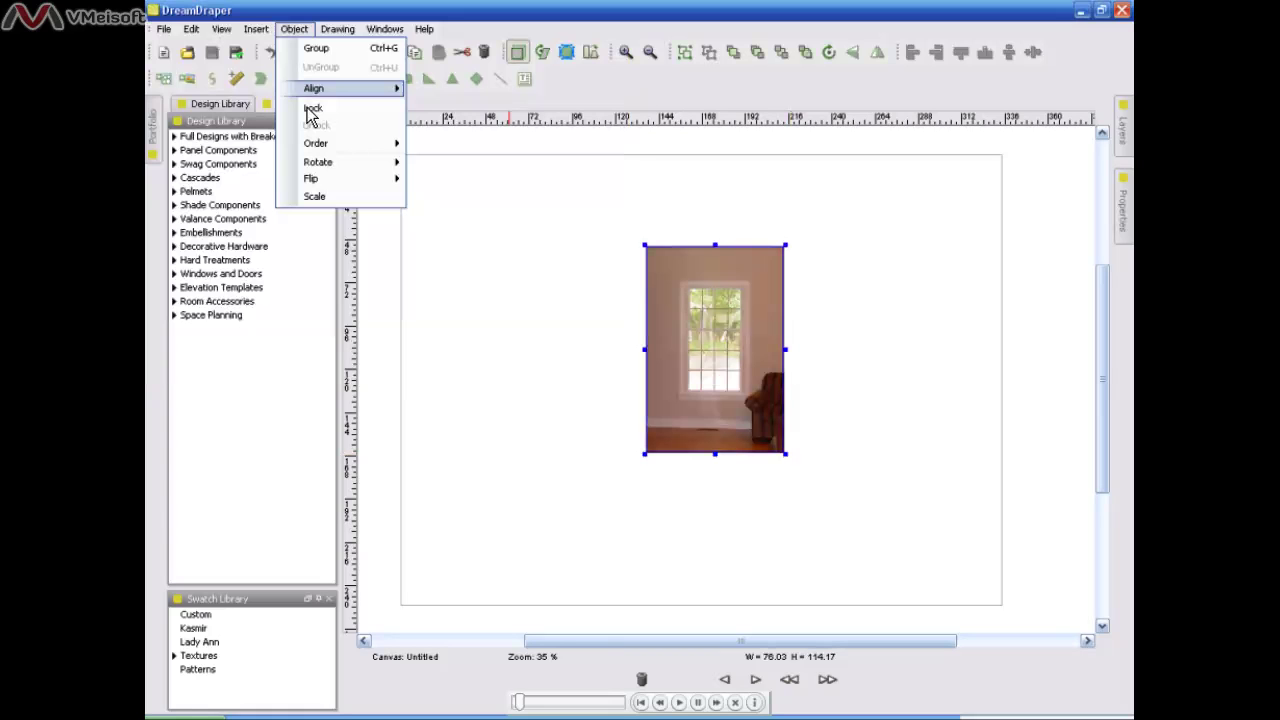
{"action": "left_click", "coordinate": [309, 109]}
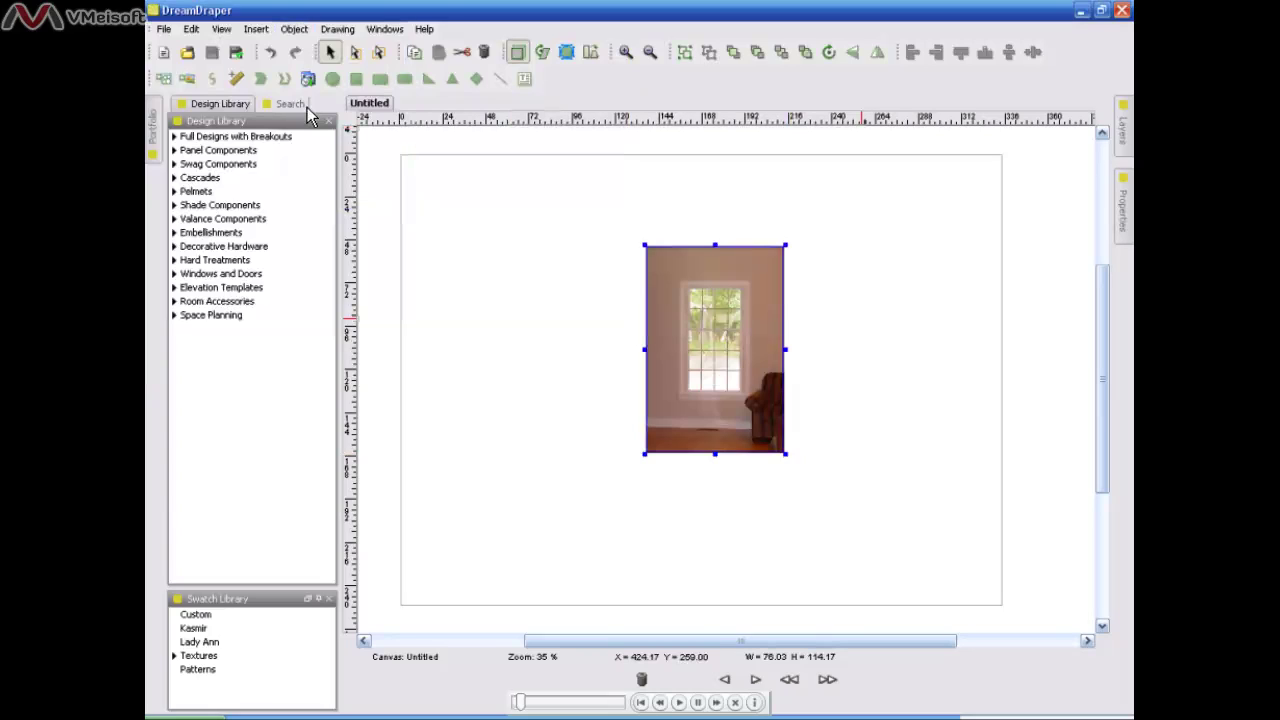
{"action": "left_click", "coordinate": [924, 286]}
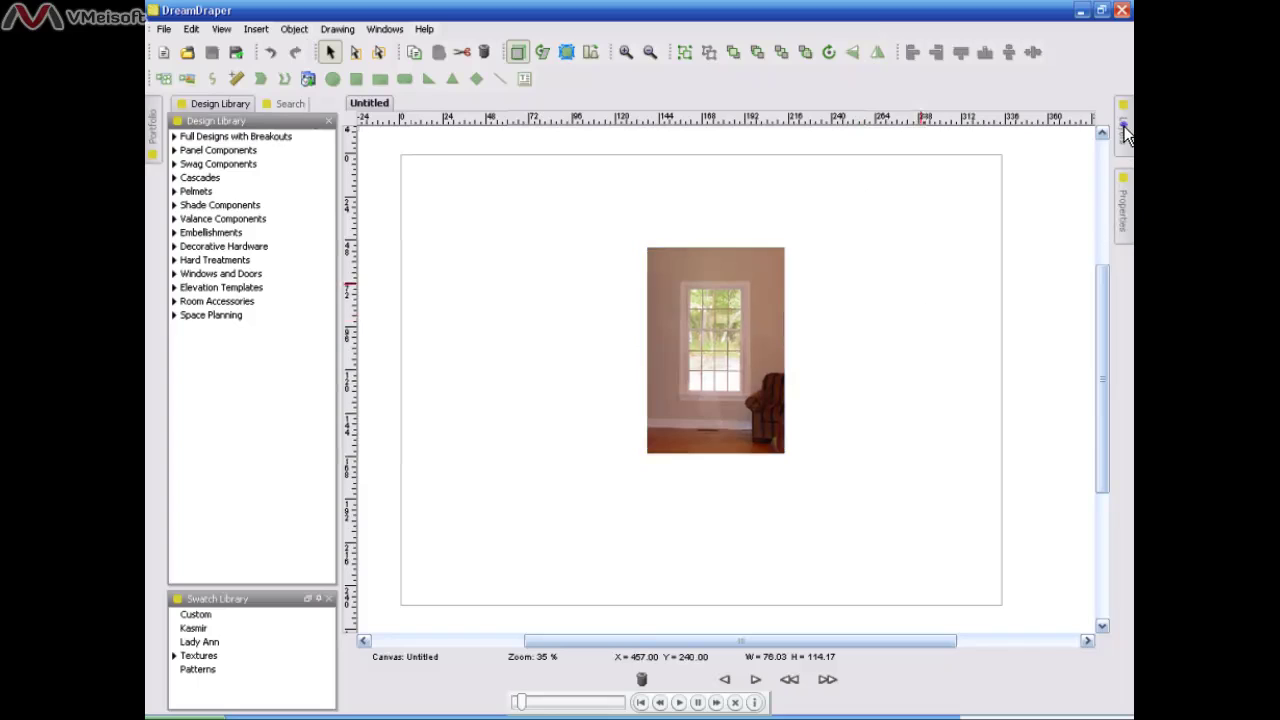
Keep the layer list permanently displayed and rename Layer 1 to Photo.
{"action": "mouse_move", "coordinate": [1123, 127]}
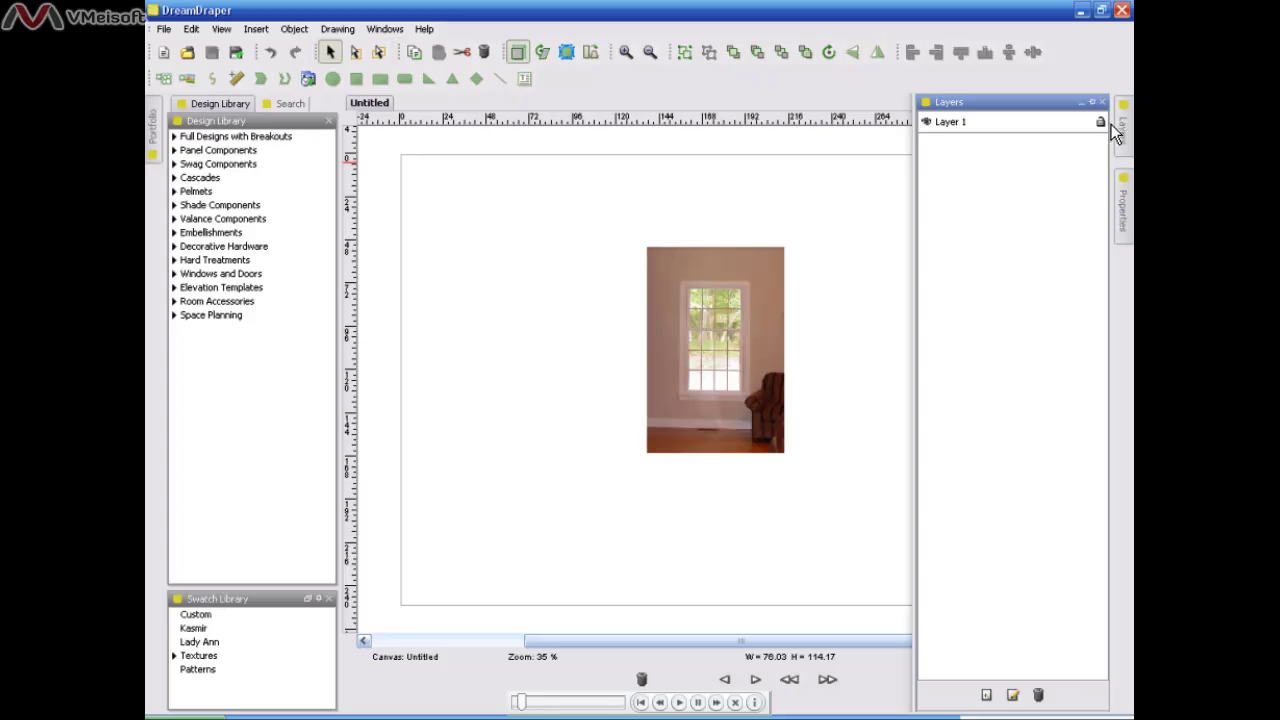
{"action": "left_click", "coordinate": [1095, 104]}
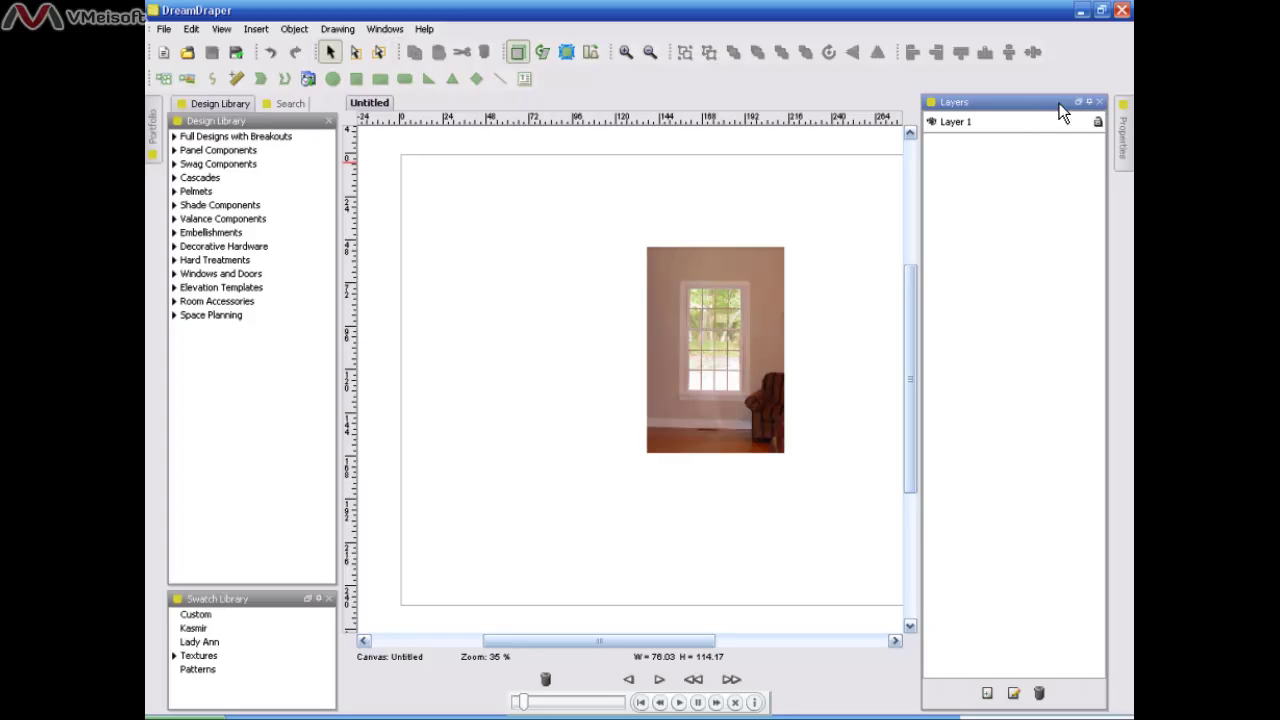
{"action": "left_click", "coordinate": [983, 125]}
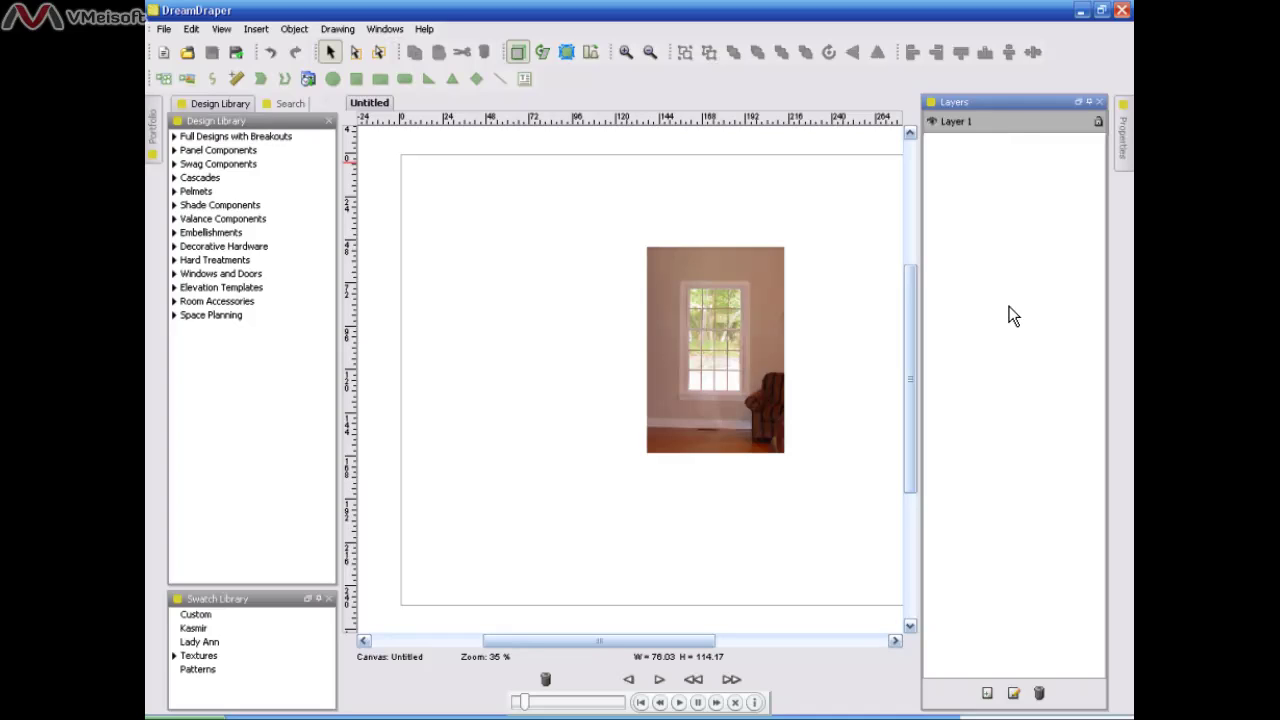
{"action": "left_click", "coordinate": [1014, 693]}
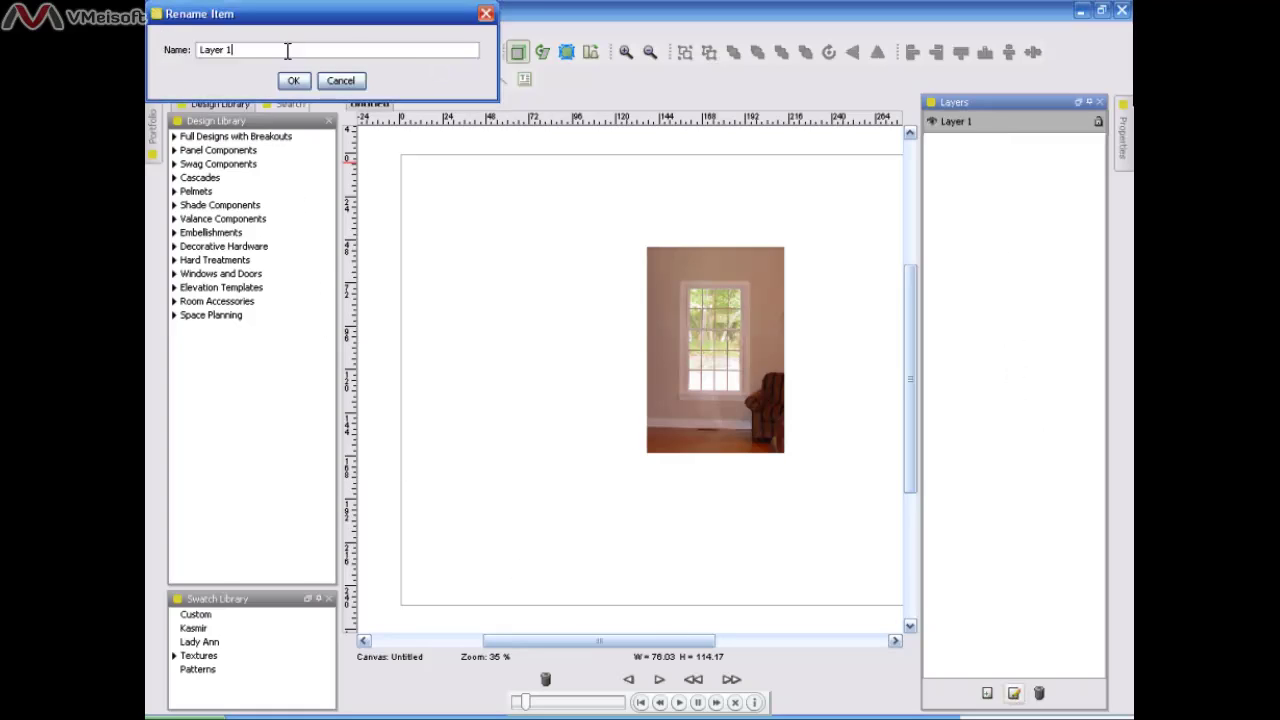
{"action": "left_click_drag", "start_coordinate": [240, 50], "coordinate": [199, 50]}
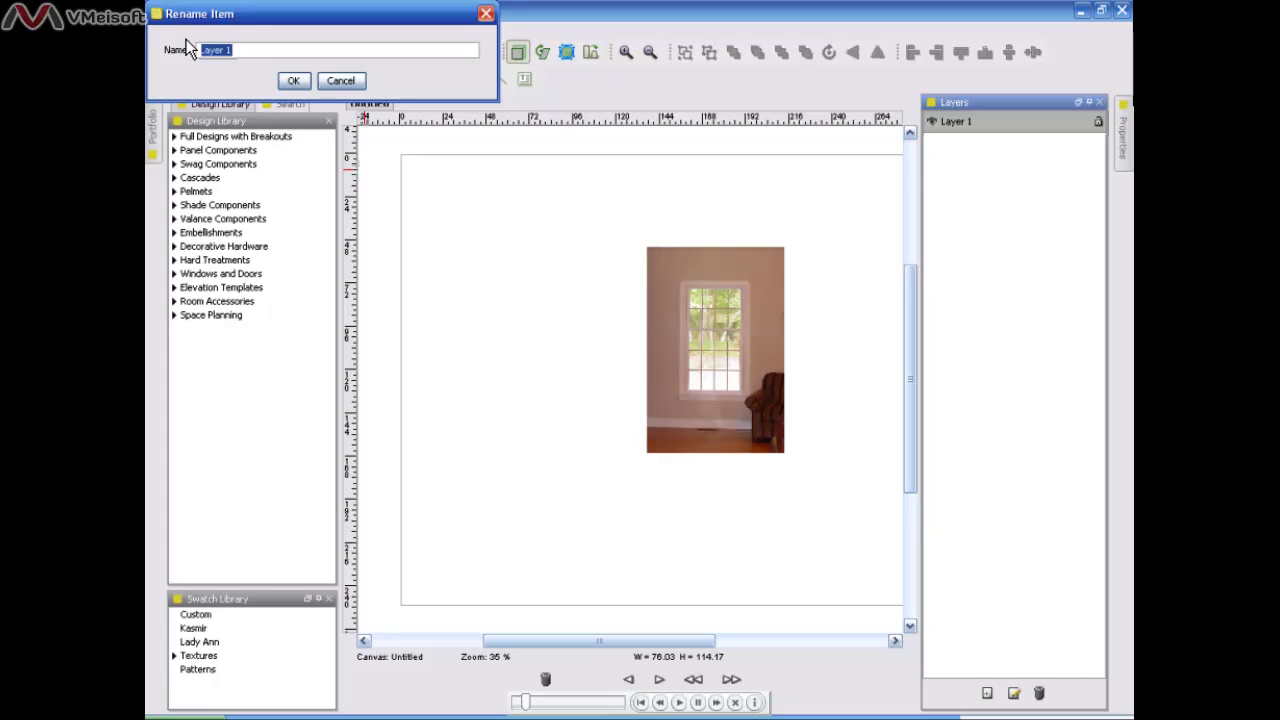
{"action": "type", "text": "Photo"}
{"action": "left_click", "coordinate": [290, 80]}
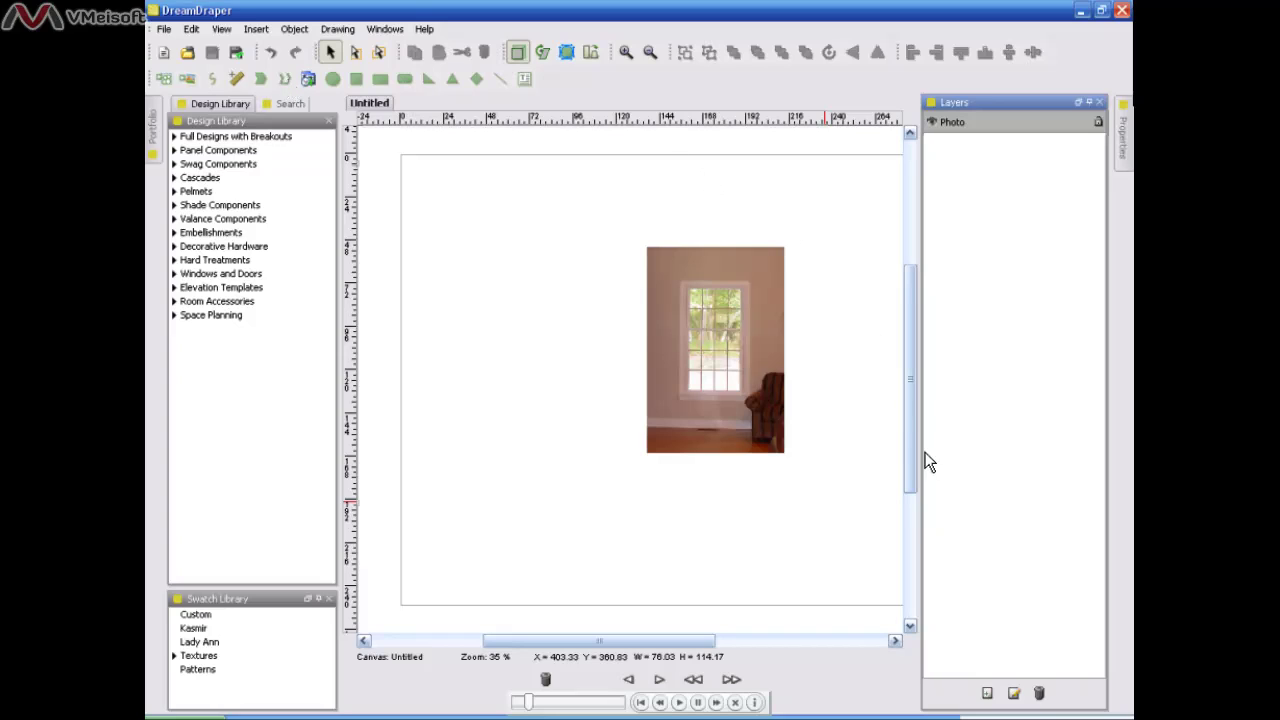
Add a new layer and name it Horizontal Blinds.
{"action": "left_click", "coordinate": [988, 694]}
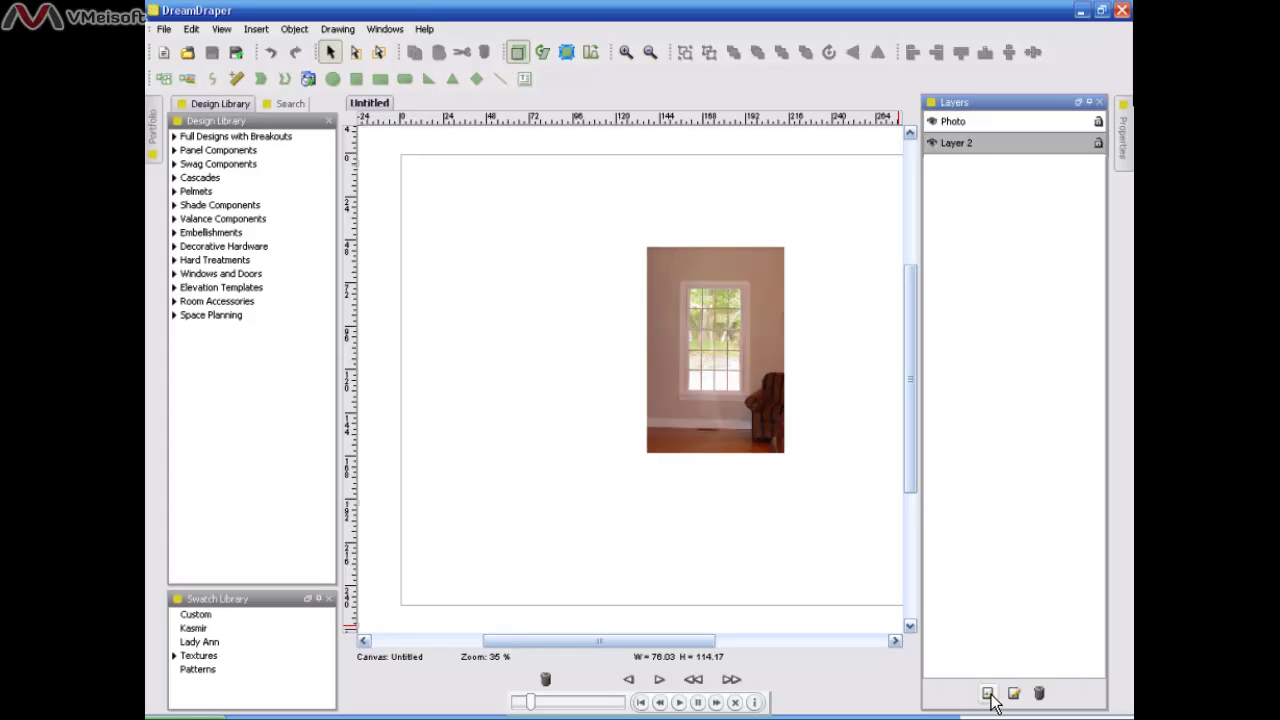
{"action": "left_click", "coordinate": [1040, 148]}
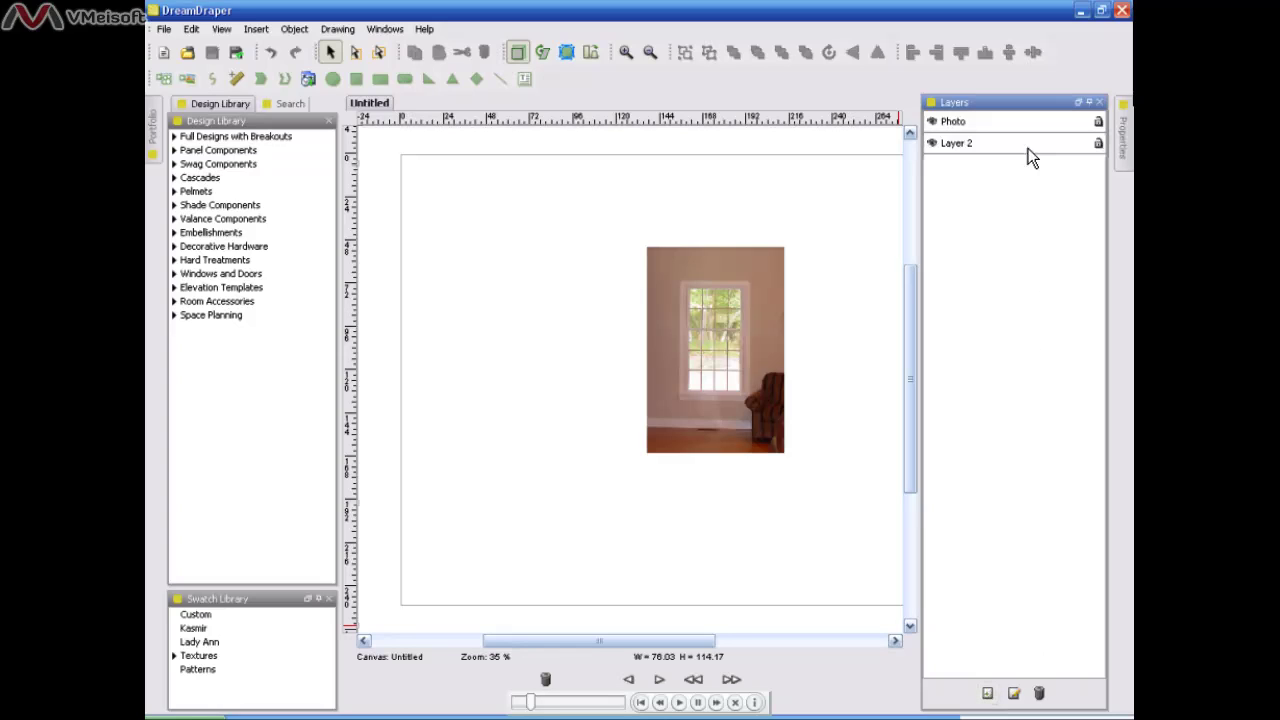
{"action": "left_click", "coordinate": [1015, 148]}
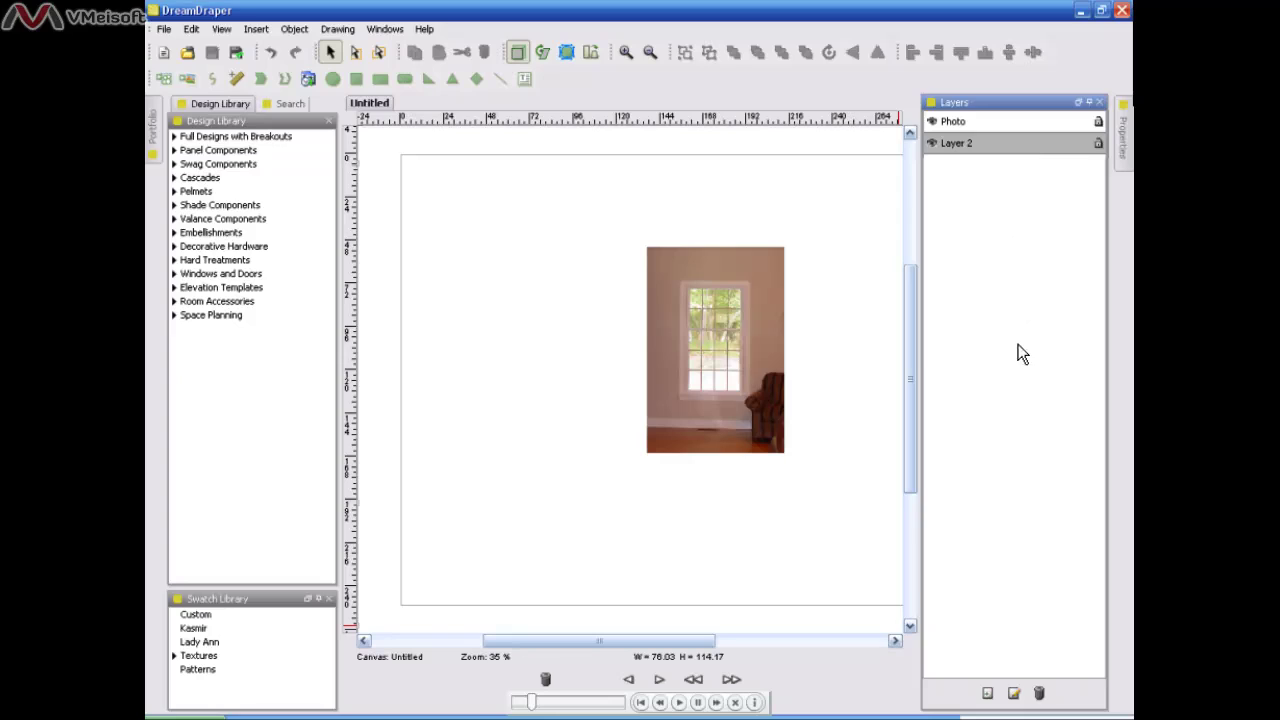
{"action": "left_click", "coordinate": [1013, 692]}
{"action": "left_click_drag", "start_coordinate": [275, 50], "coordinate": [184, 50]}
{"action": "type", "text": "Hor"}
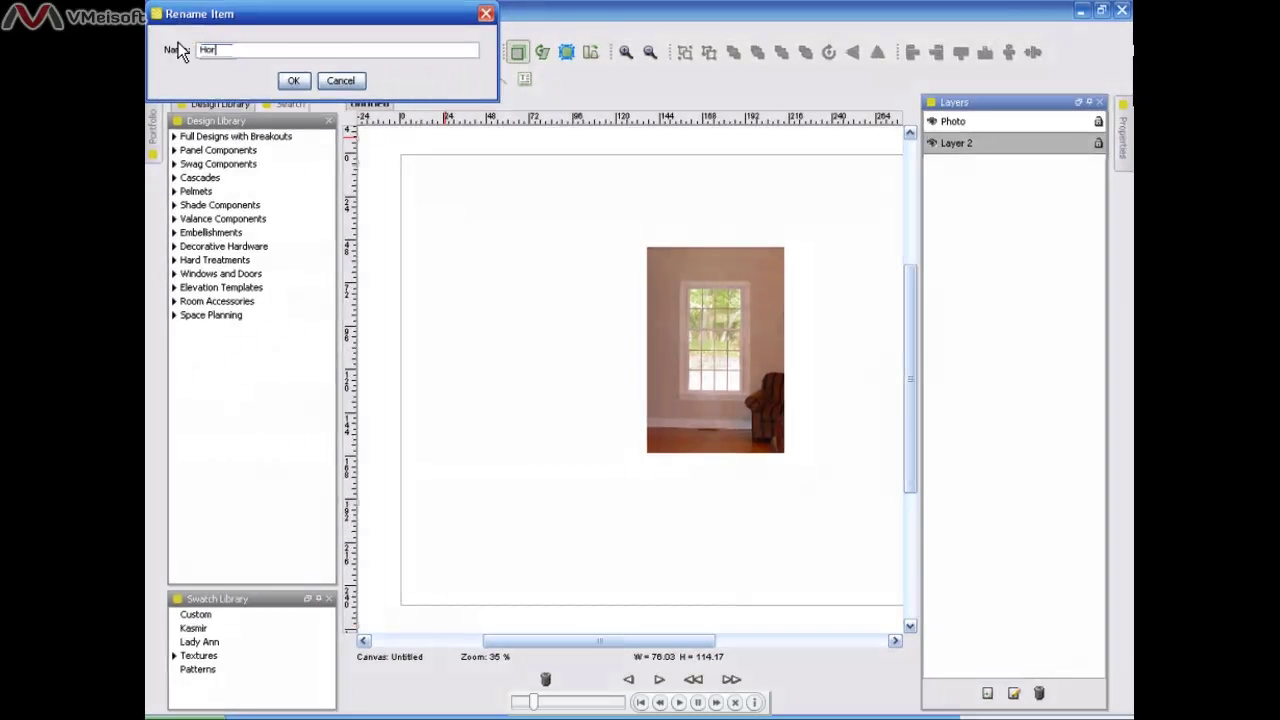
{"action": "type", "text": "izontal Blinds"}
{"action": "left_click", "coordinate": [295, 80]}
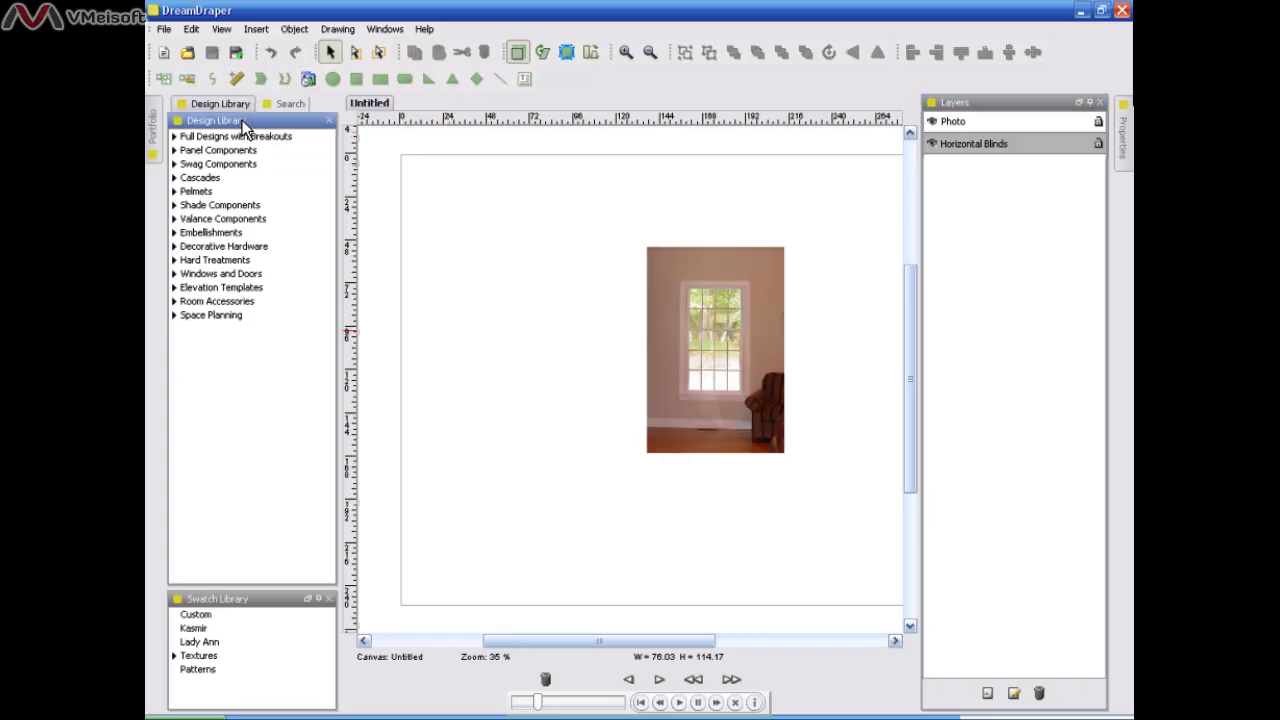
Place horizontal blind HTHZ001G, a related variant of HTHZ001E from the Hard Treatments designs, on the canvas beside the photo.
{"action": "left_click", "coordinate": [183, 261]}
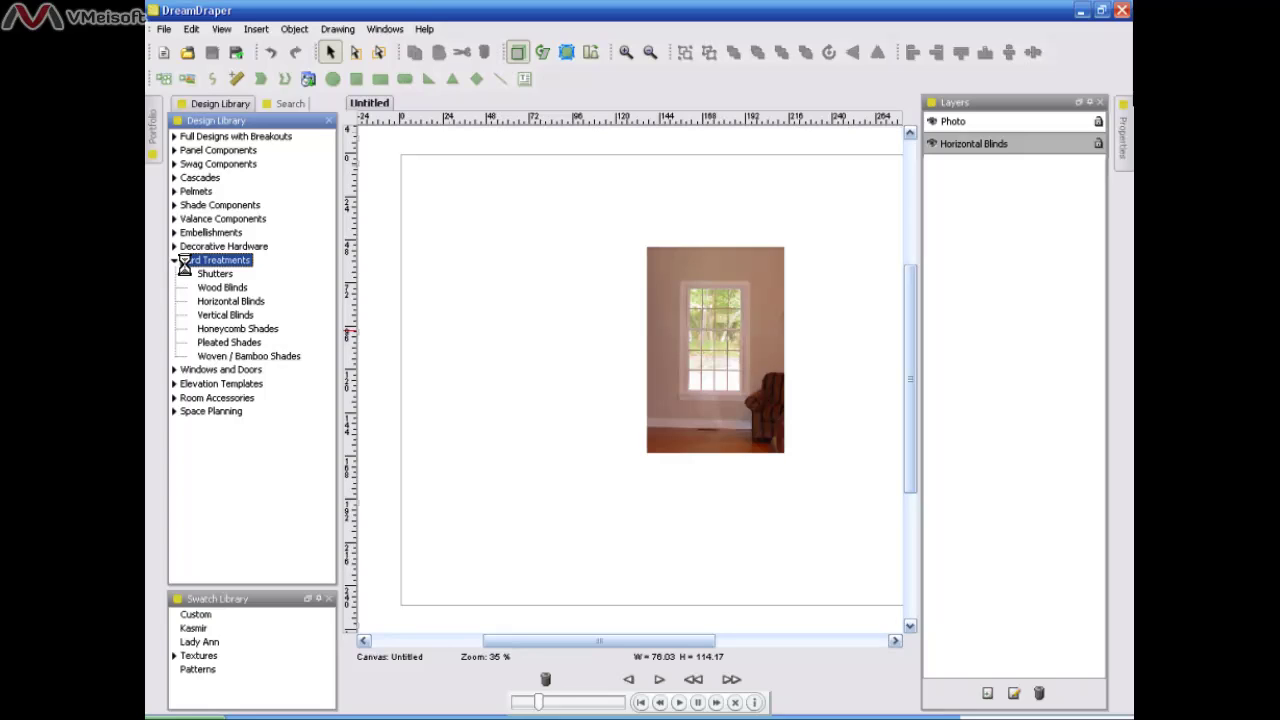
{"action": "left_click", "coordinate": [213, 301]}
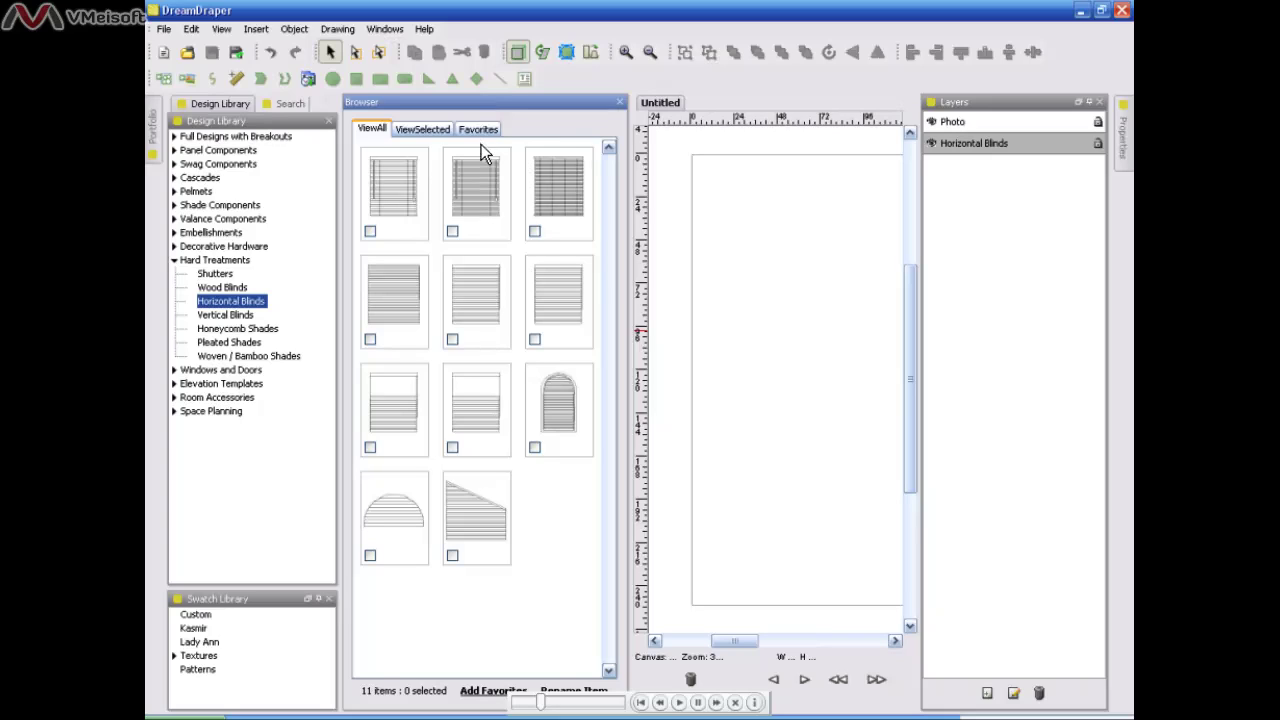
{"action": "left_click", "coordinate": [479, 227]}
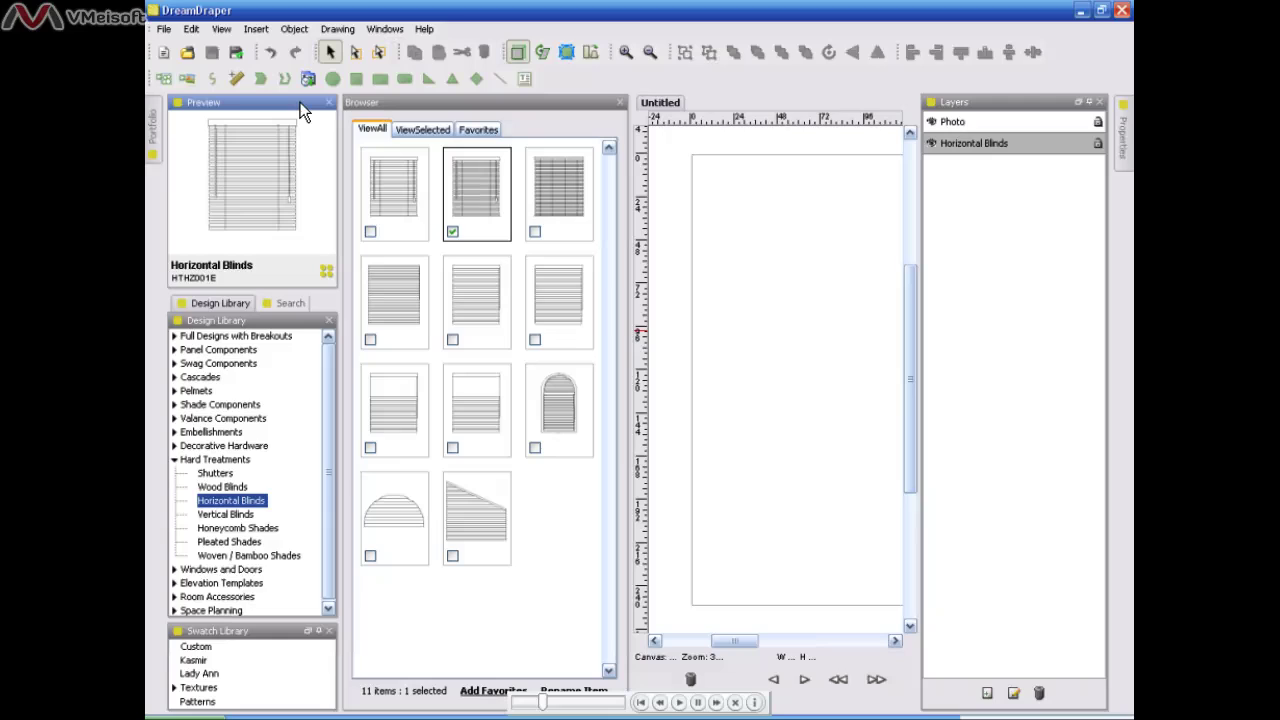
{"action": "left_click", "coordinate": [328, 274]}
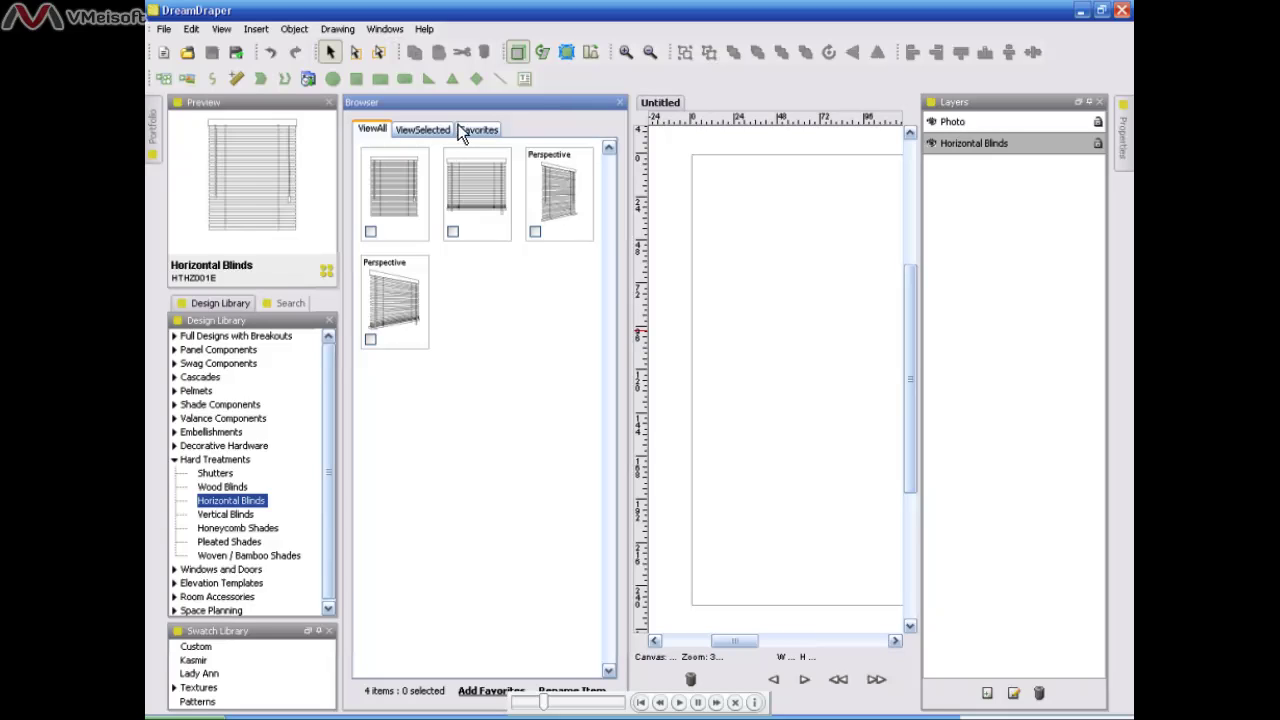
{"action": "left_click", "coordinate": [400, 230]}
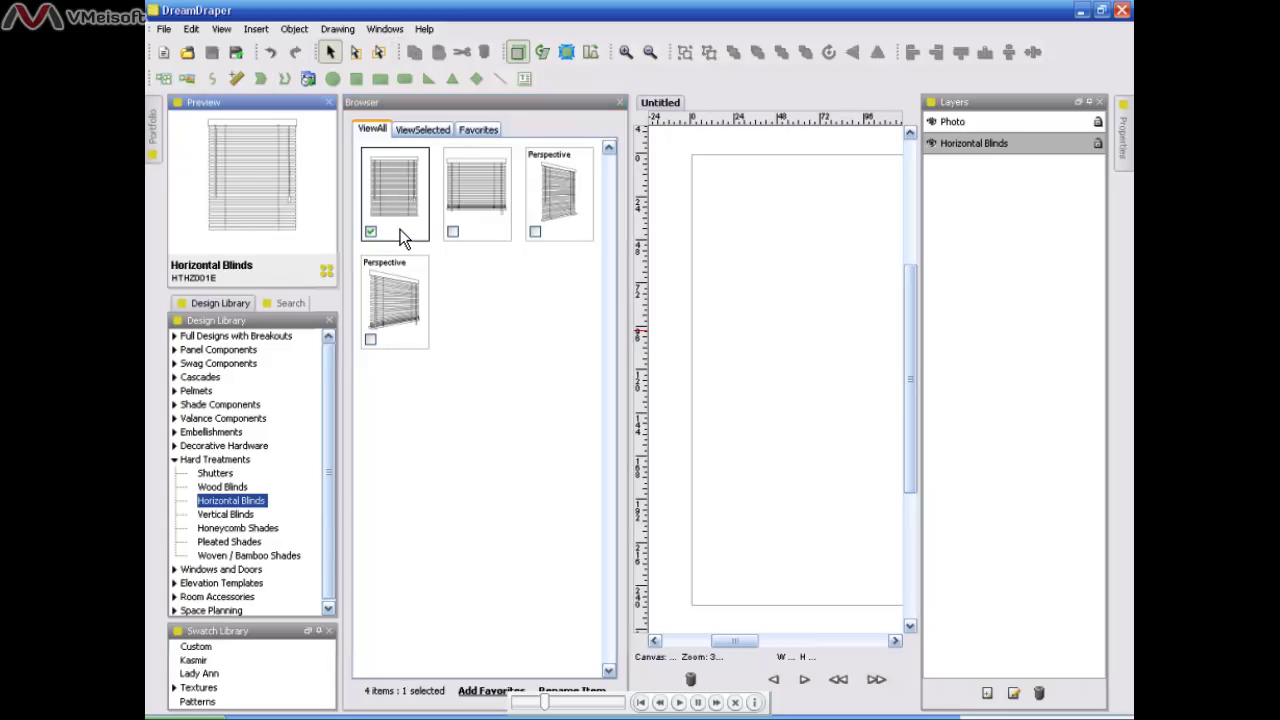
{"action": "left_click", "coordinate": [482, 226]}
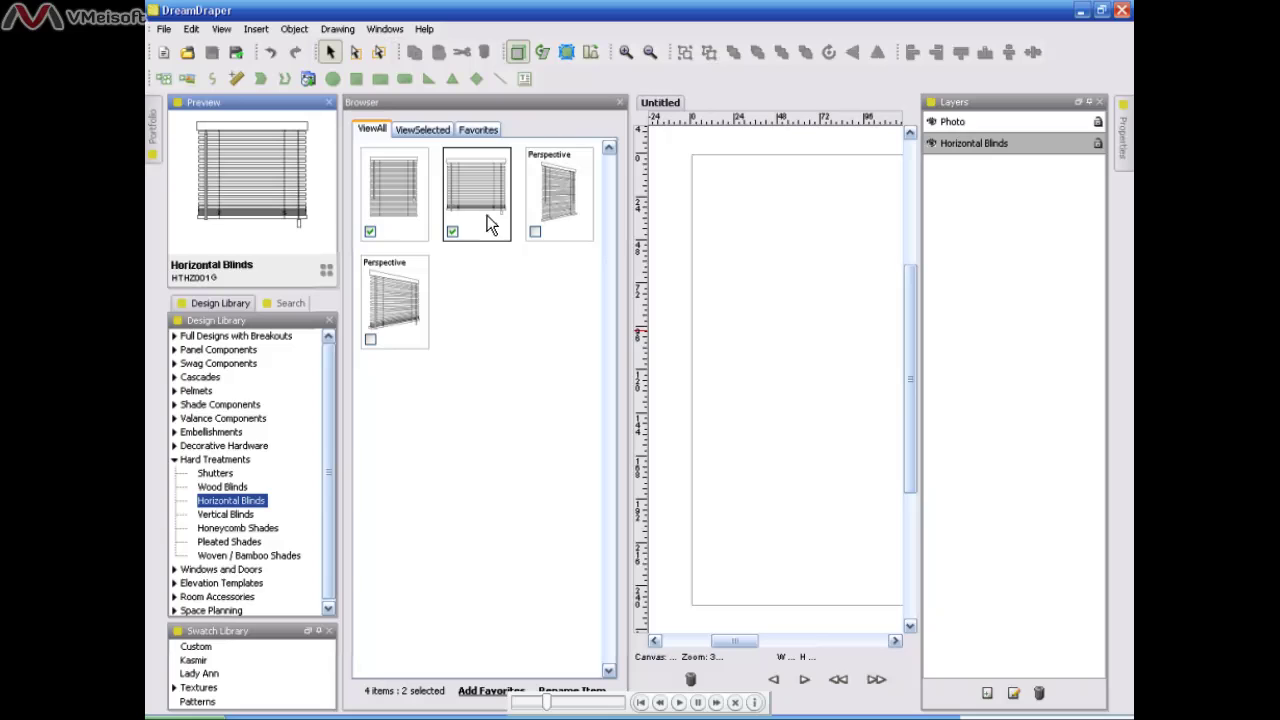
{"action": "left_click_drag", "start_coordinate": [489, 195], "coordinate": [802, 285]}
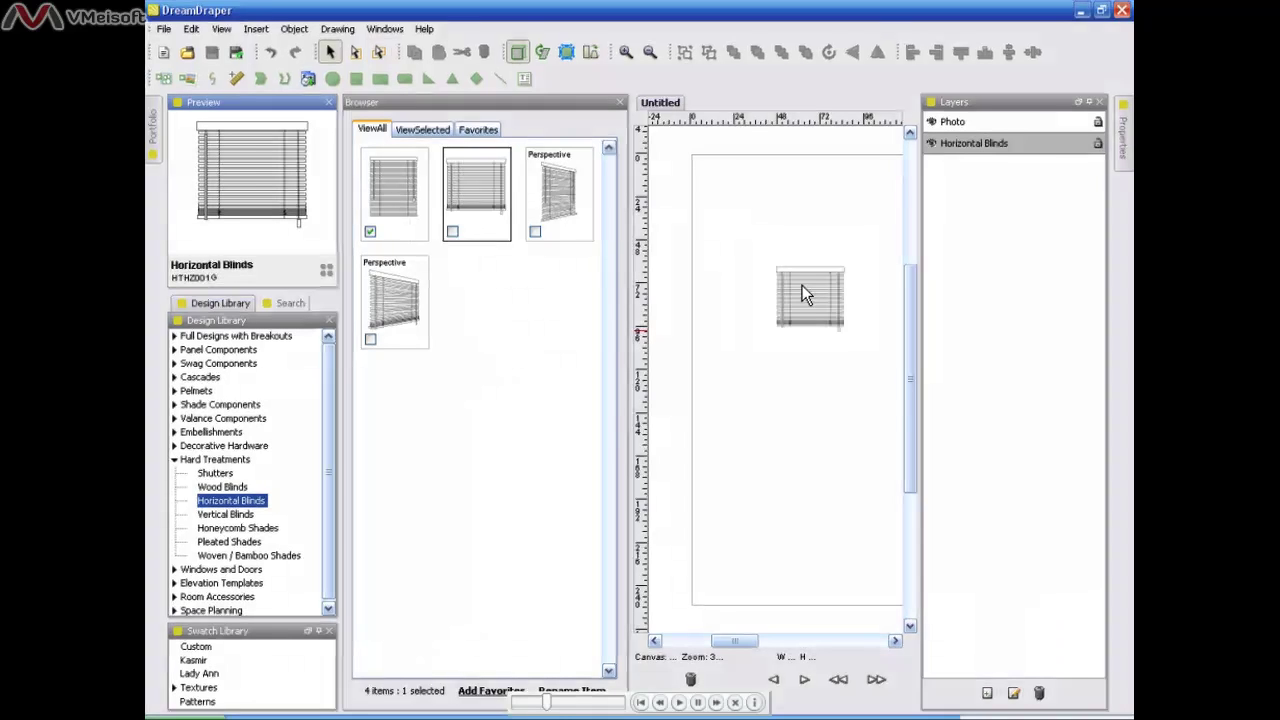
{"action": "left_click", "coordinate": [620, 102]}
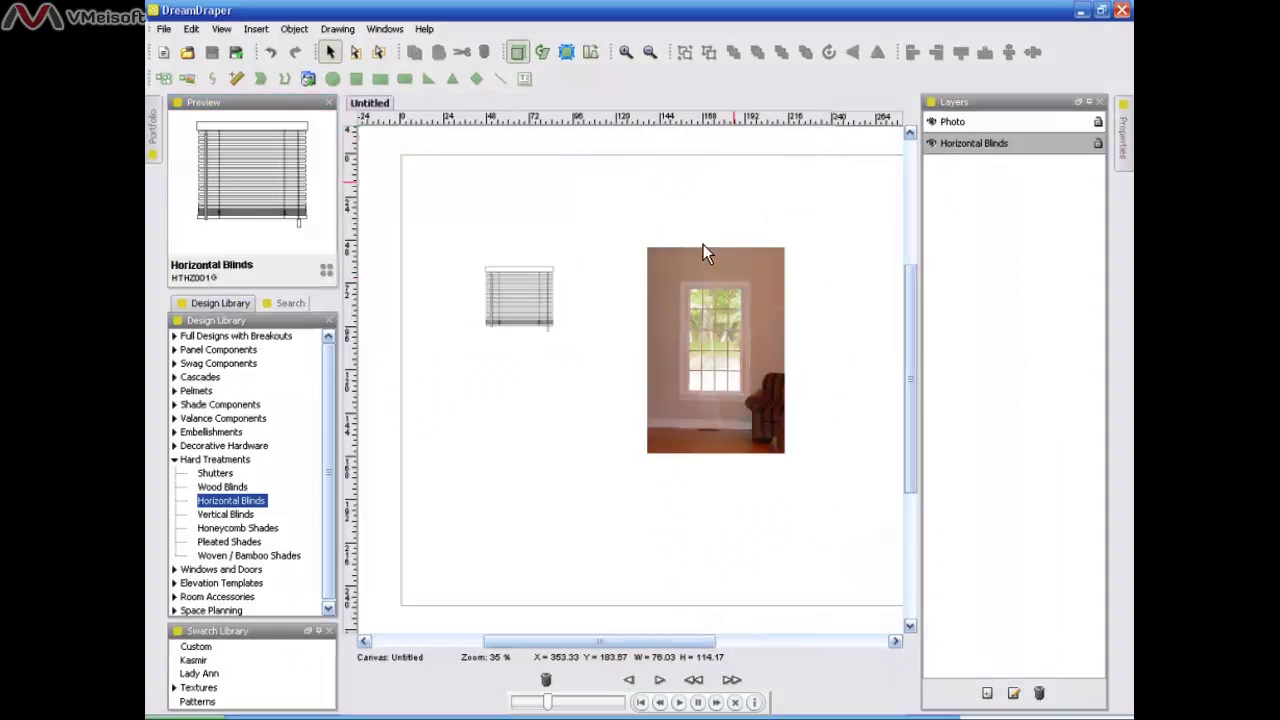
Move the horizontal blind onto the upper part of the window in the photo.
{"action": "left_click", "coordinate": [626, 53]}
{"action": "left_click", "coordinate": [626, 53]}
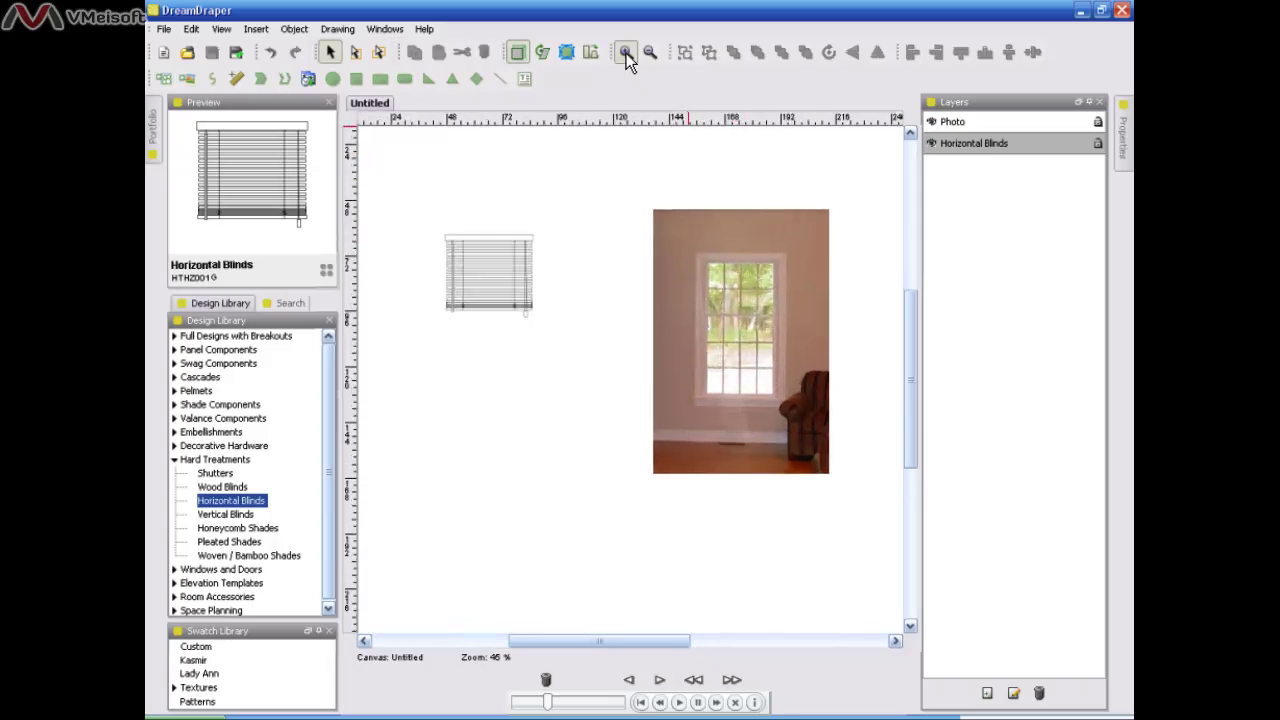
{"action": "left_click", "coordinate": [626, 53]}
{"action": "left_click", "coordinate": [495, 232]}
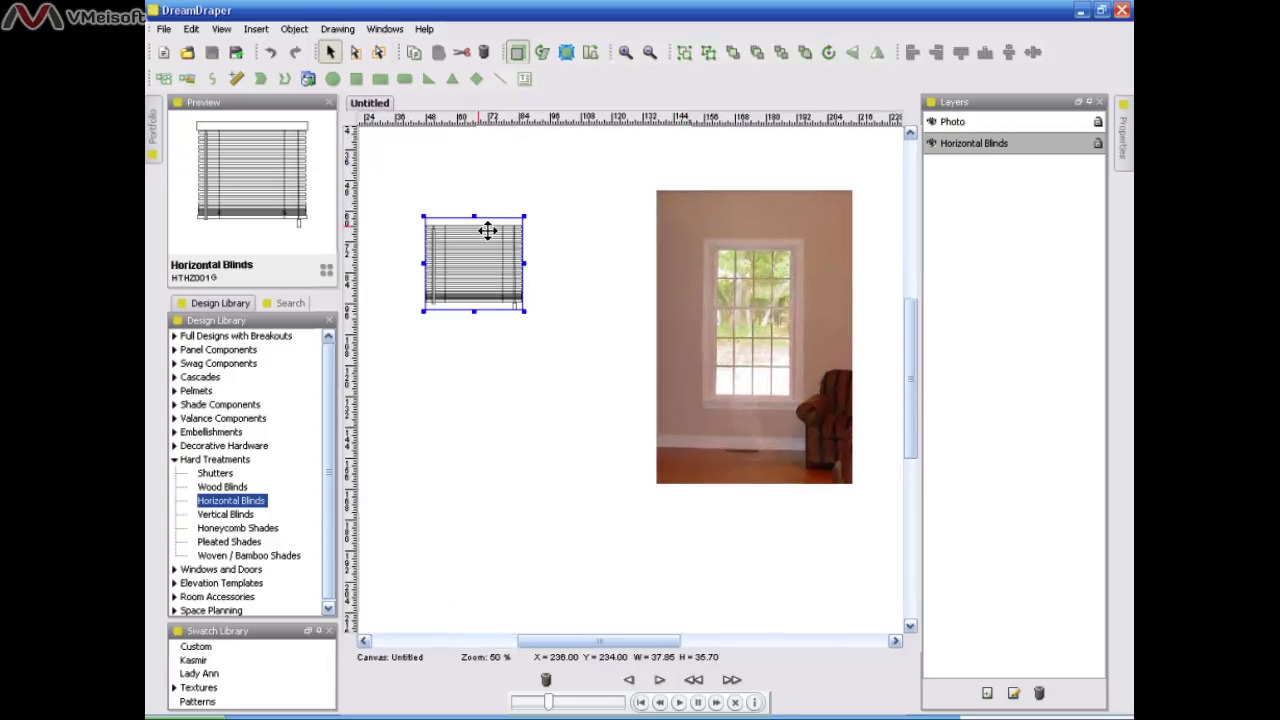
{"action": "left_click_drag", "start_coordinate": [487, 230], "coordinate": [740, 240]}
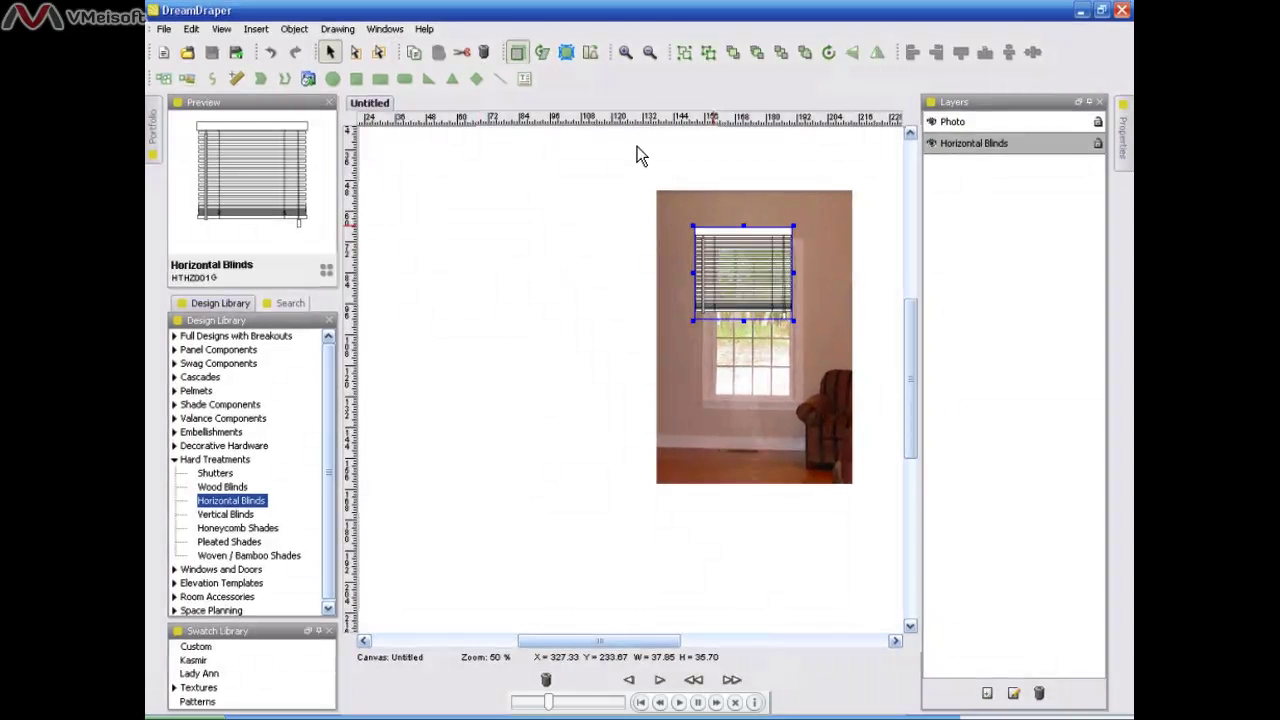
Fine-tune the blind's position over the window and enlarge it to about 44 wide by 41.5 high, spanning the window frame.
{"action": "left_click", "coordinate": [626, 53]}
{"action": "left_click", "coordinate": [626, 53]}
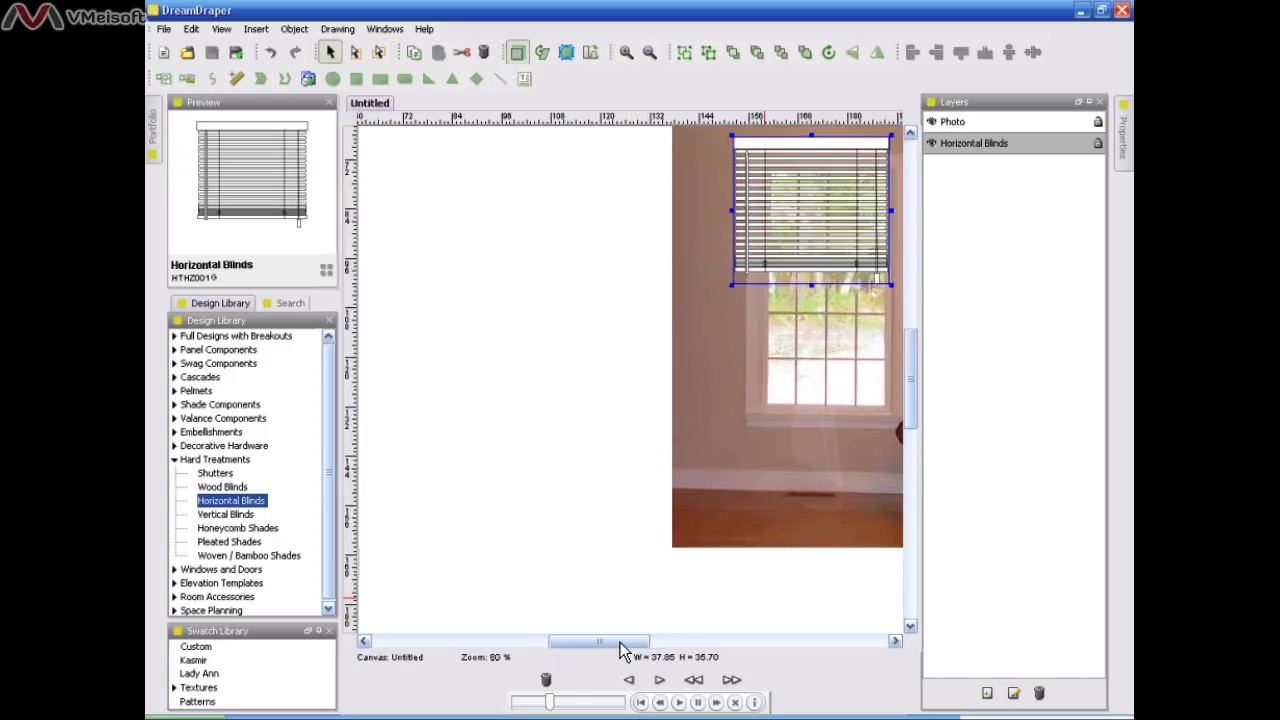
{"action": "left_click_drag", "start_coordinate": [620, 643], "coordinate": [651, 645]}
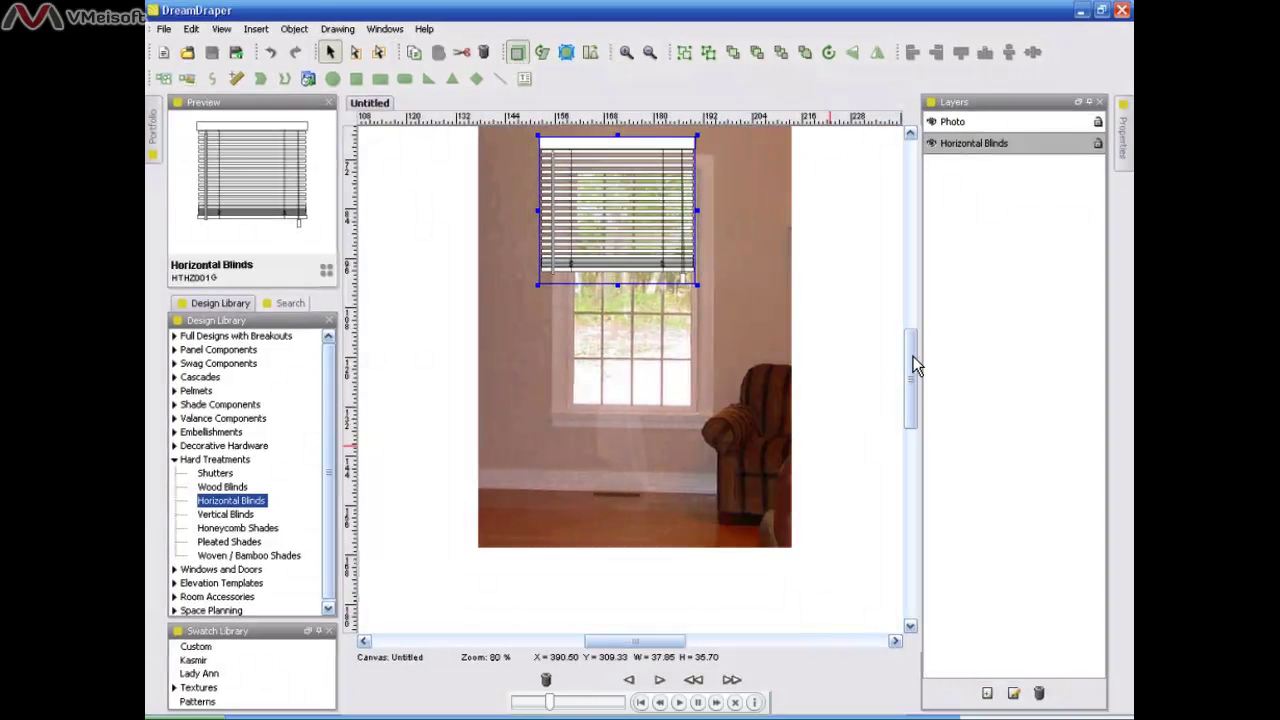
{"action": "left_click_drag", "start_coordinate": [912, 359], "coordinate": [908, 353]}
{"action": "left_click_drag", "start_coordinate": [690, 178], "coordinate": [693, 183]}
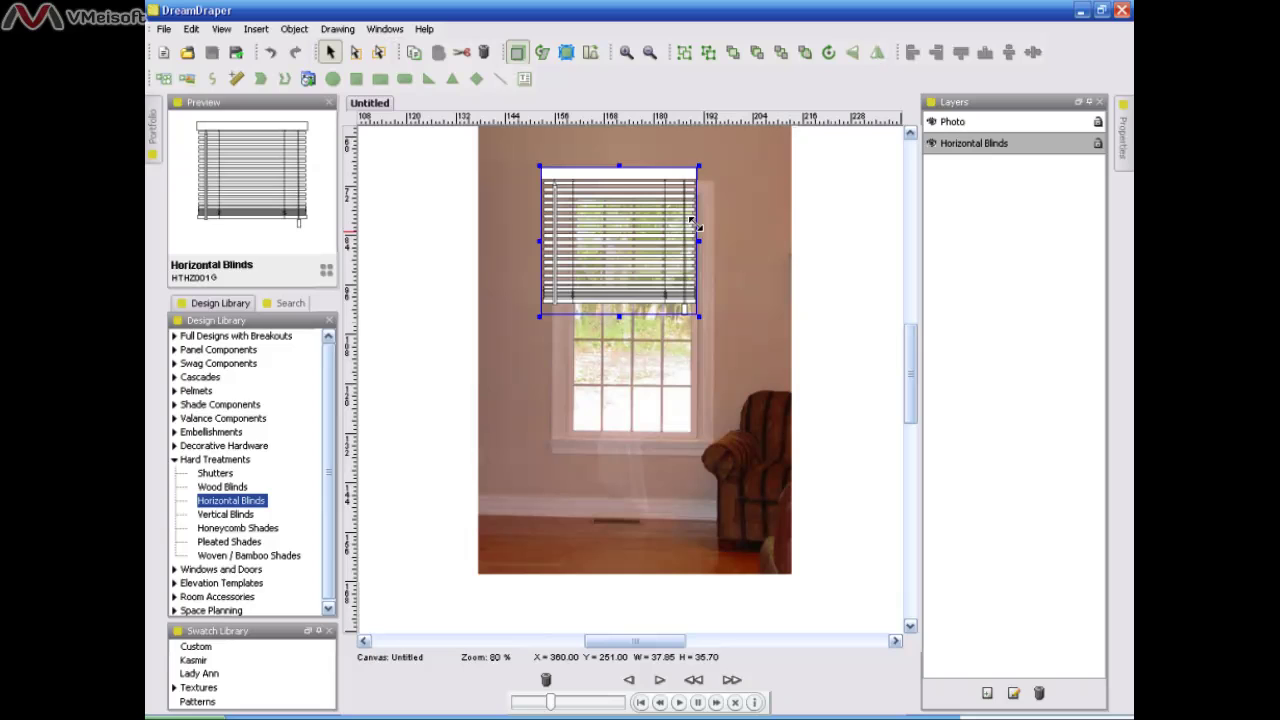
{"action": "left_click_drag", "start_coordinate": [698, 317], "coordinate": [720, 342]}
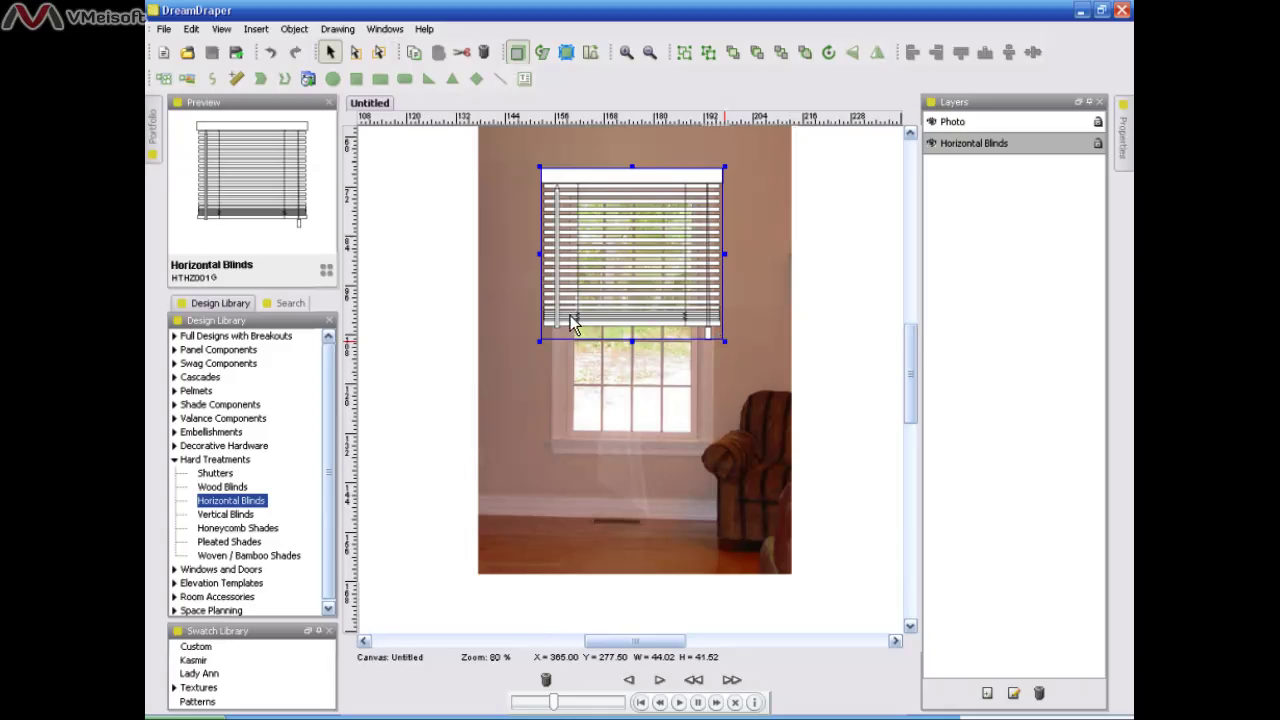
Apply the Maple wood texture to the blind's headrail and slats, selected separately from the wand and cord.
{"action": "left_click", "coordinate": [385, 56]}
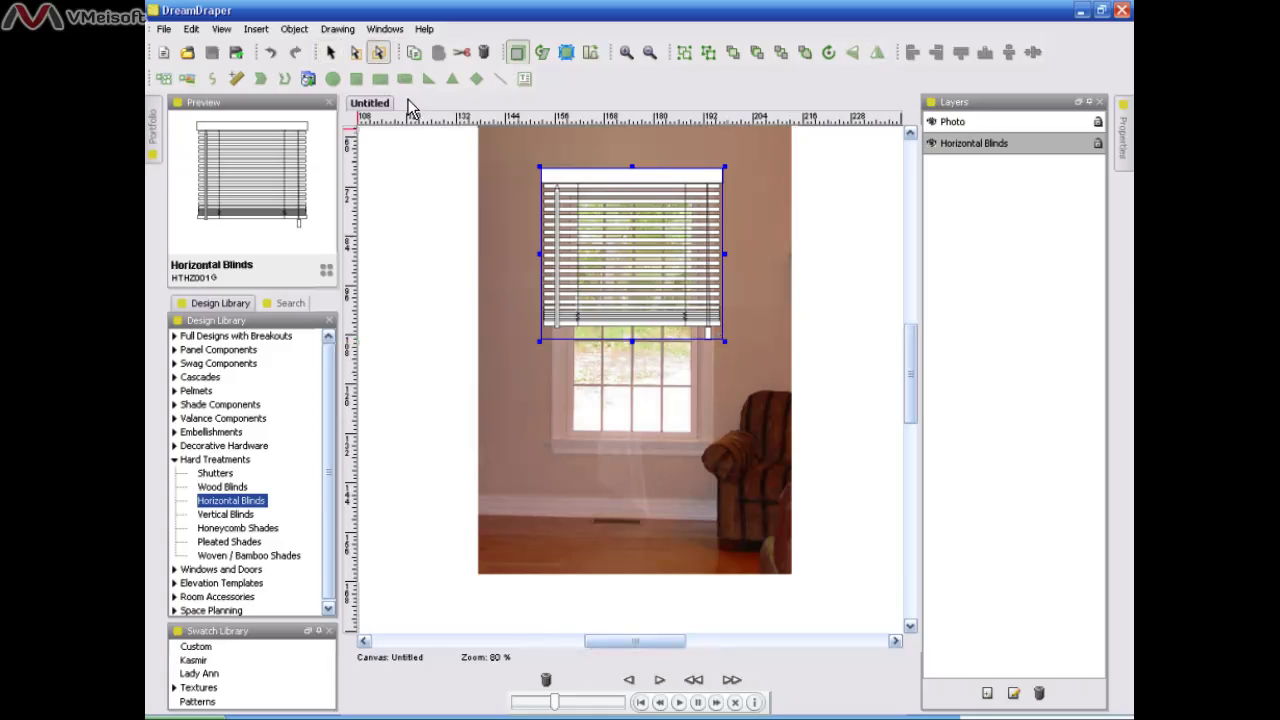
{"action": "left_click", "coordinate": [414, 187]}
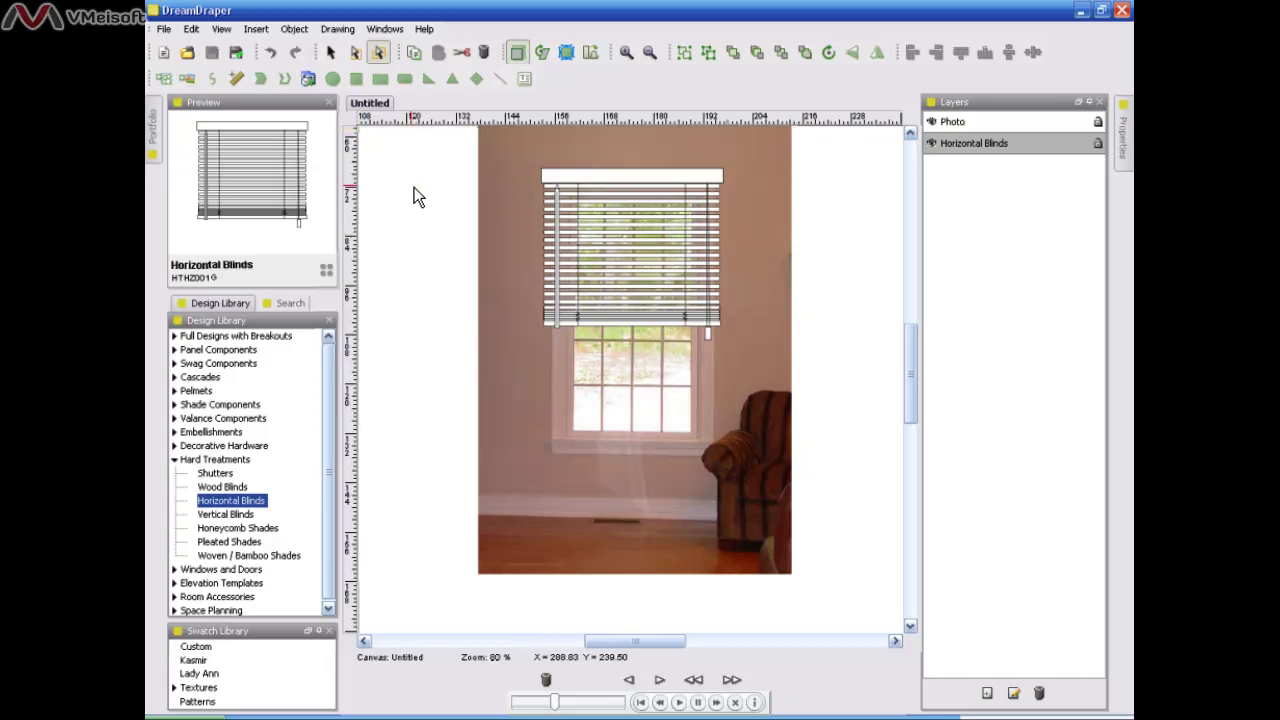
{"action": "left_click", "coordinate": [621, 183]}
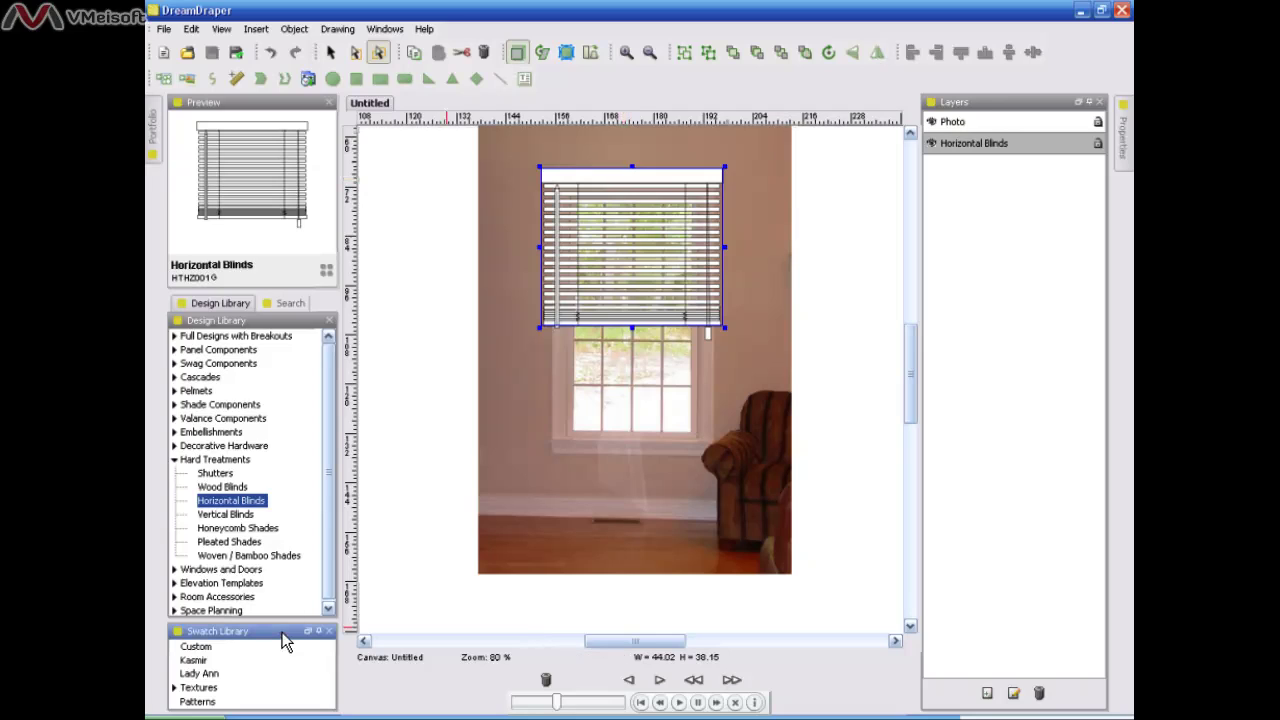
{"action": "double_click", "coordinate": [200, 688]}
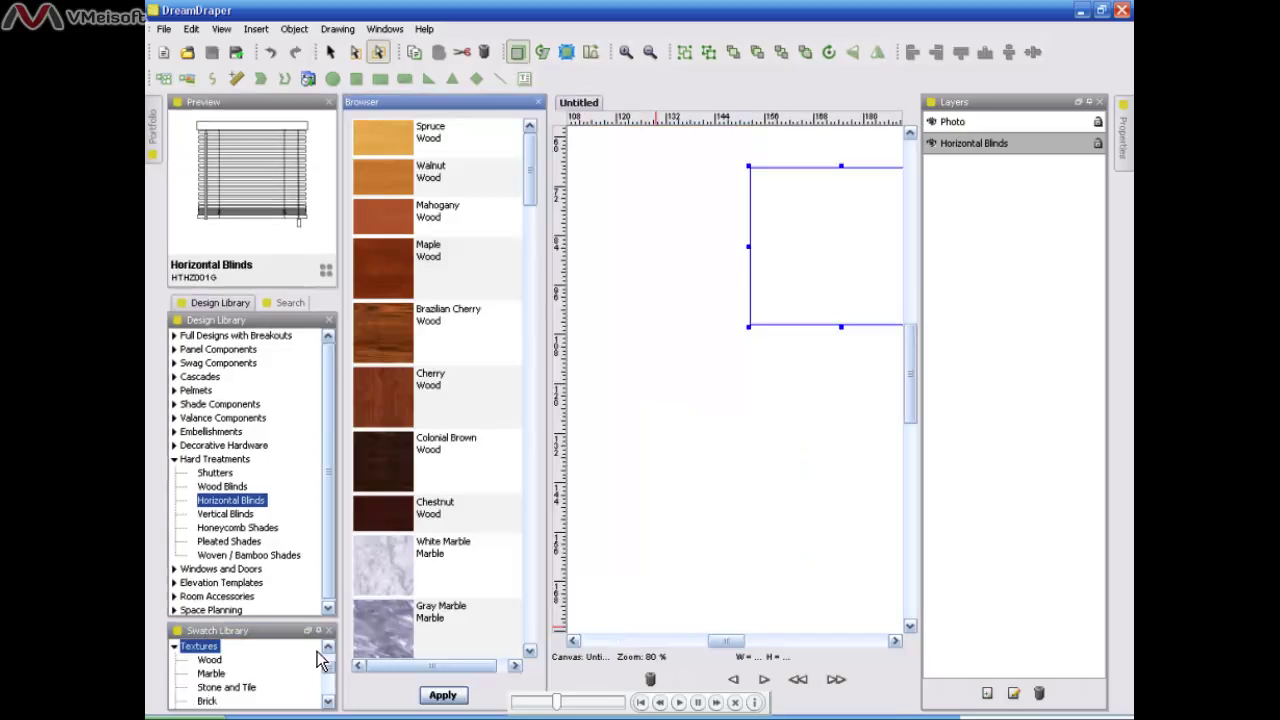
{"action": "left_click", "coordinate": [432, 287]}
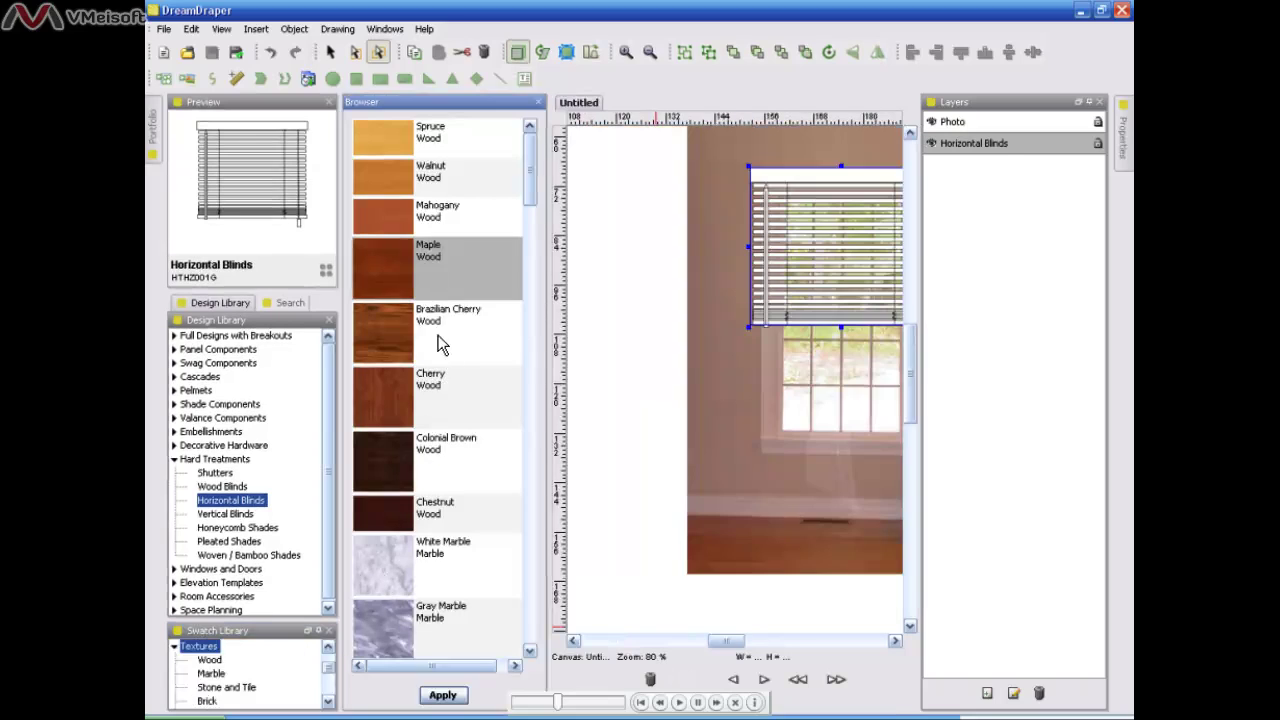
{"action": "left_click", "coordinate": [443, 696]}
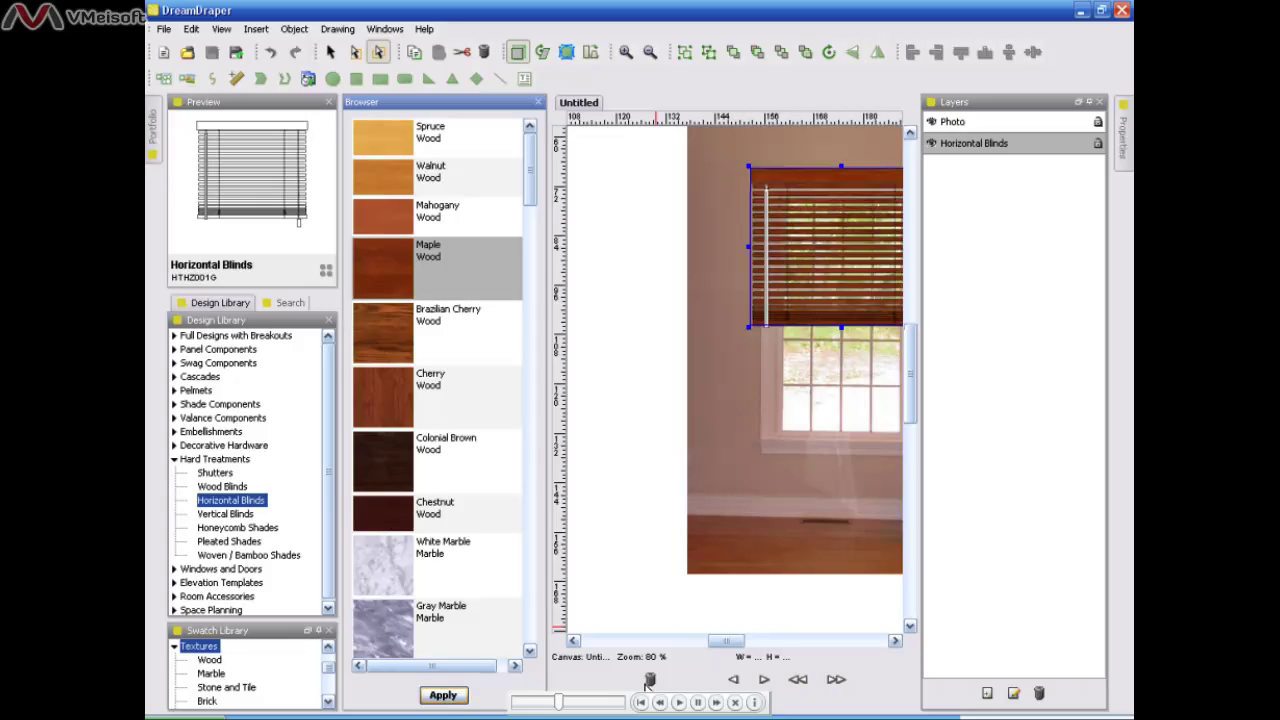
Apply the same Maple wood texture to the blind's pull cord and its tassel, leaving nothing selected.
{"action": "left_click", "coordinate": [742, 643]}
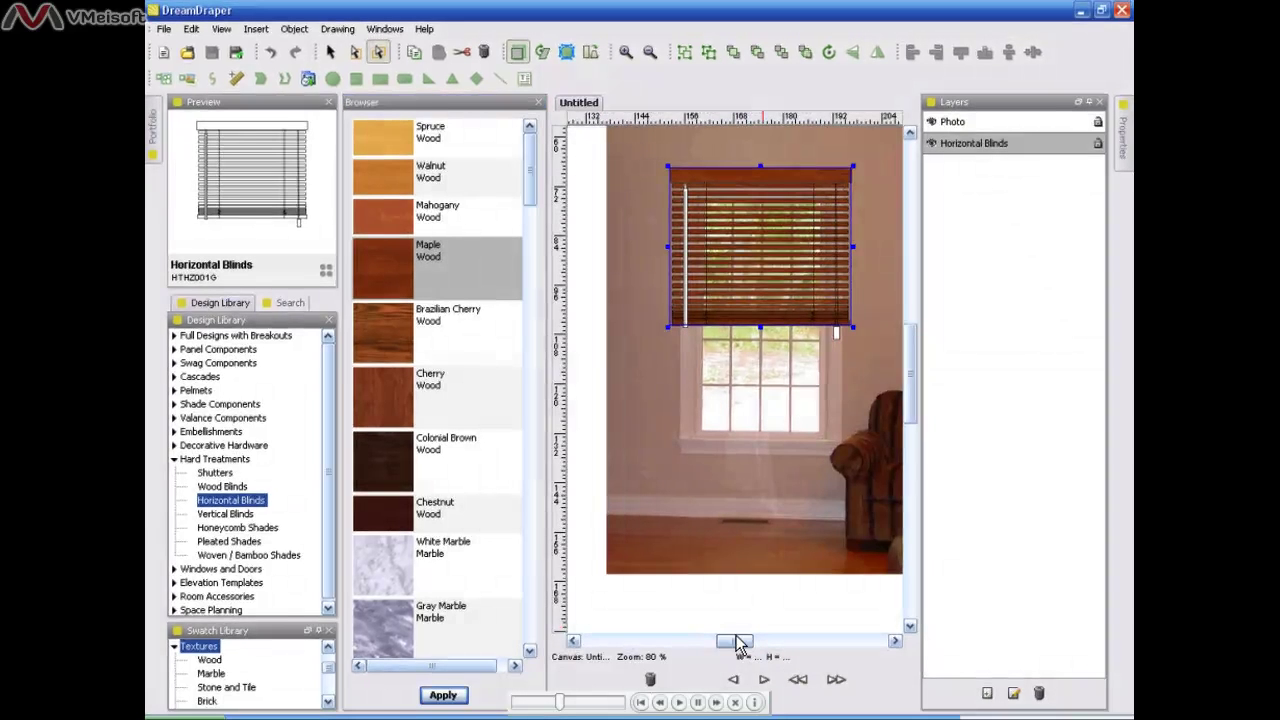
{"action": "left_click", "coordinate": [840, 338]}
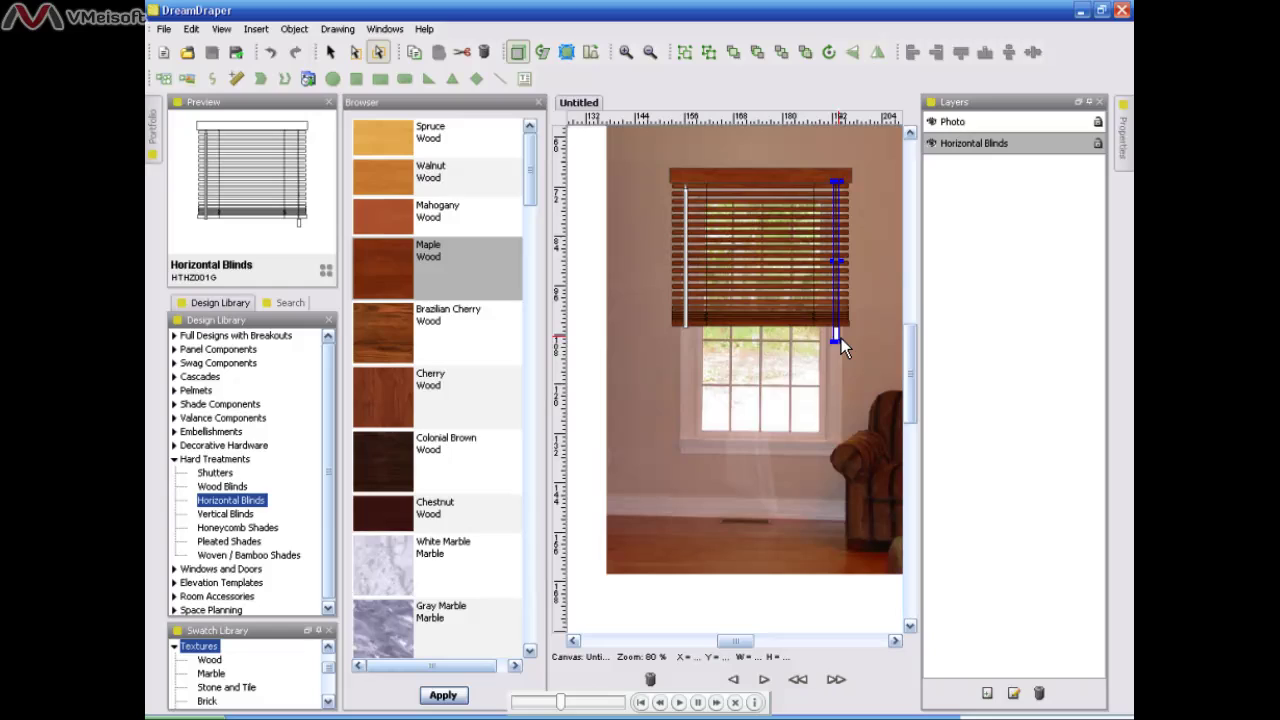
{"action": "left_click", "coordinate": [455, 694]}
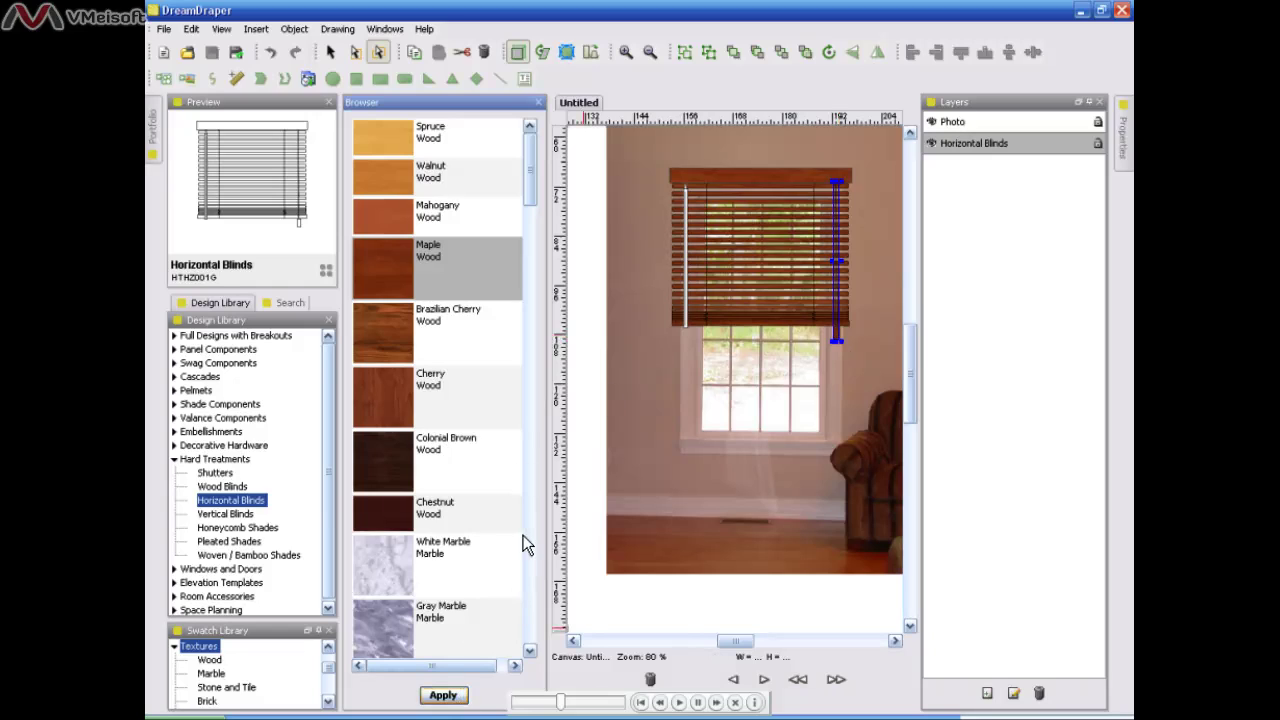
{"action": "left_click", "coordinate": [538, 102]}
{"action": "left_click", "coordinate": [759, 263]}
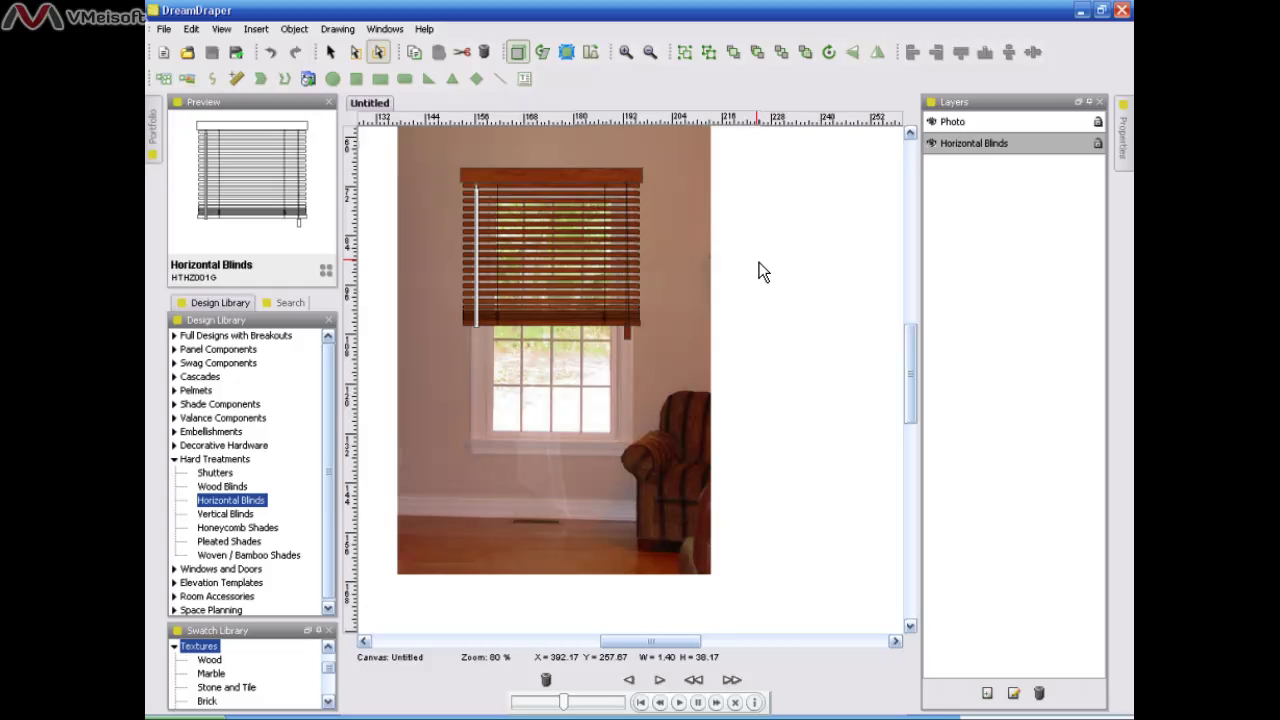
Set the fill opacity of the blind's white tilt wand to 50 %.
{"action": "left_click", "coordinate": [479, 329]}
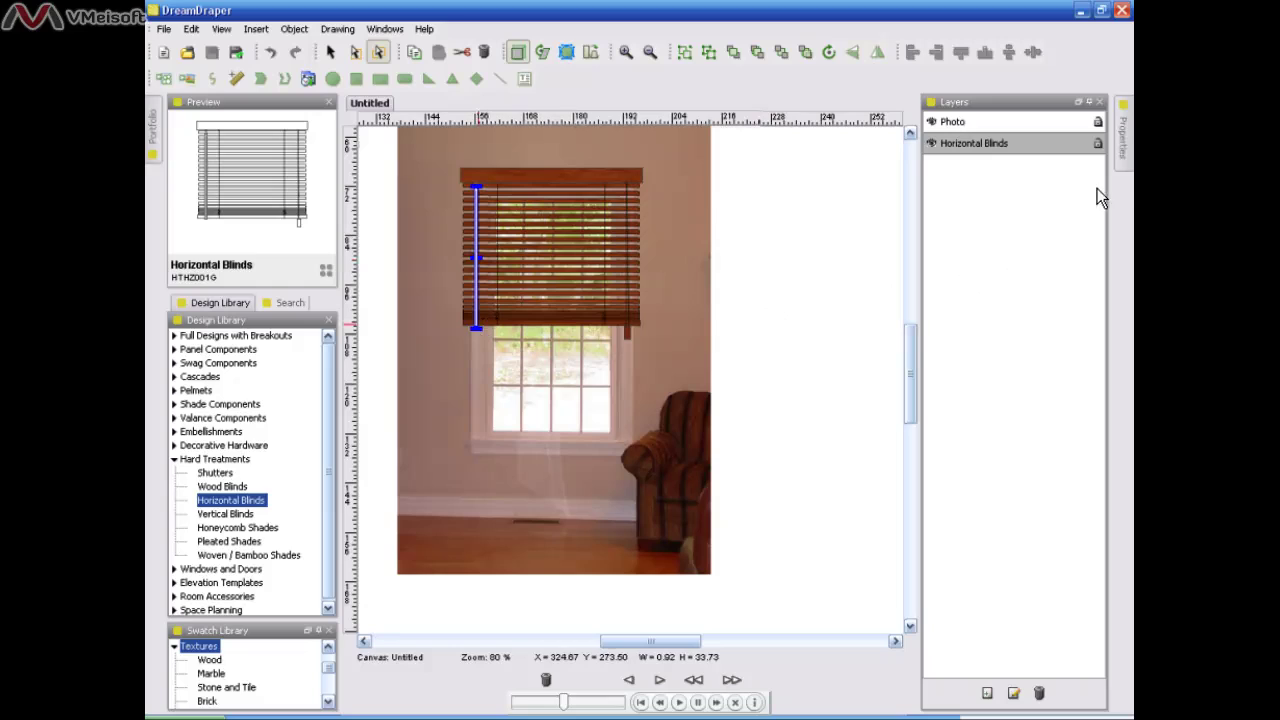
{"action": "left_click", "coordinate": [1125, 113]}
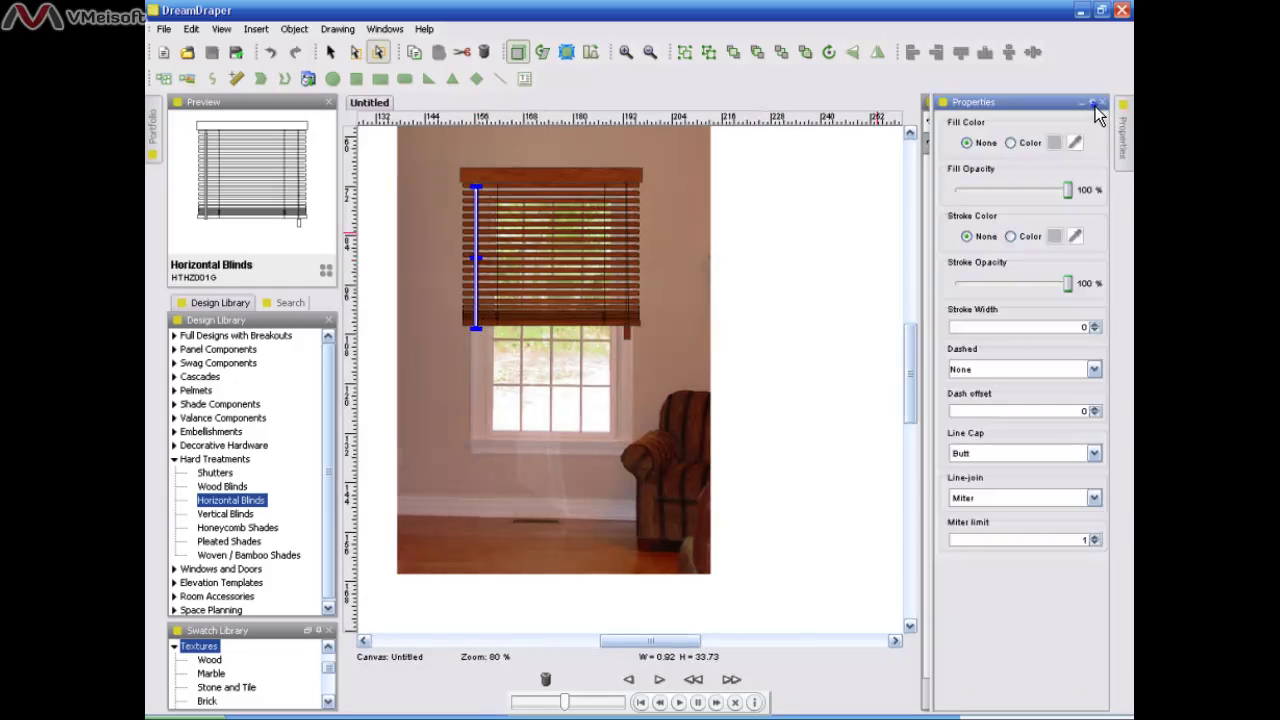
{"action": "left_click", "coordinate": [1095, 104]}
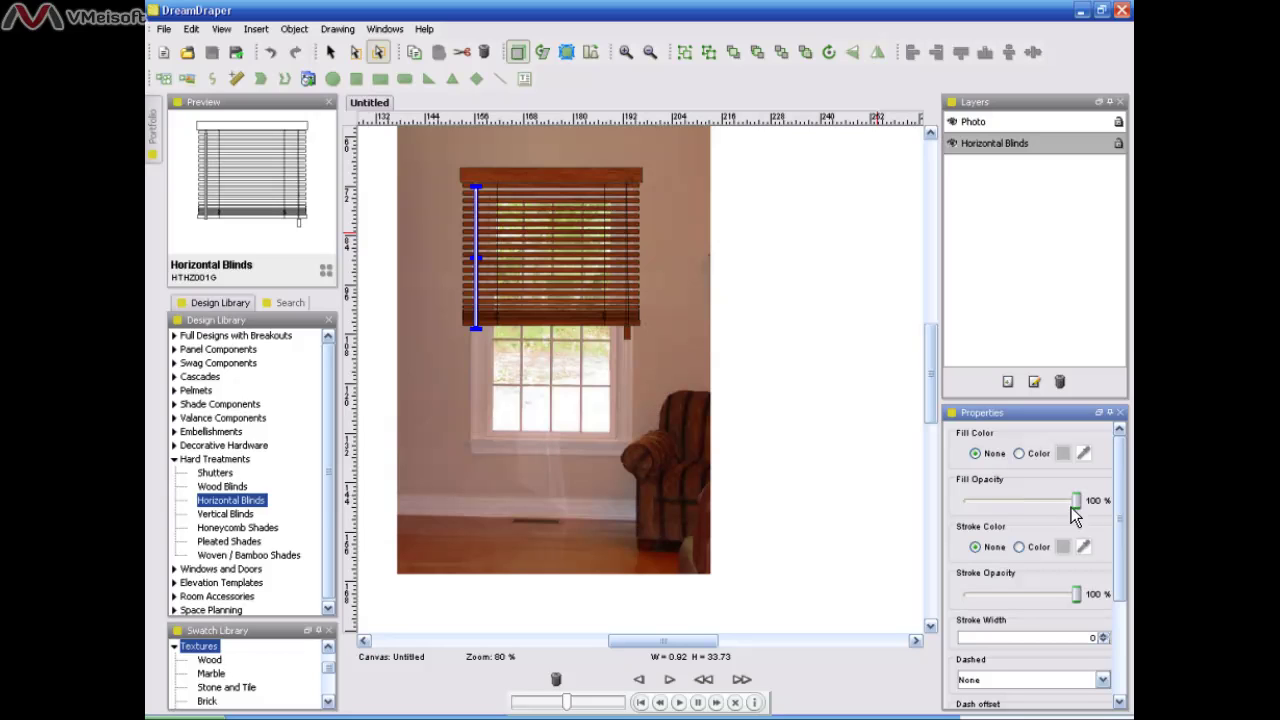
{"action": "left_click_drag", "start_coordinate": [1073, 513], "coordinate": [1015, 503]}
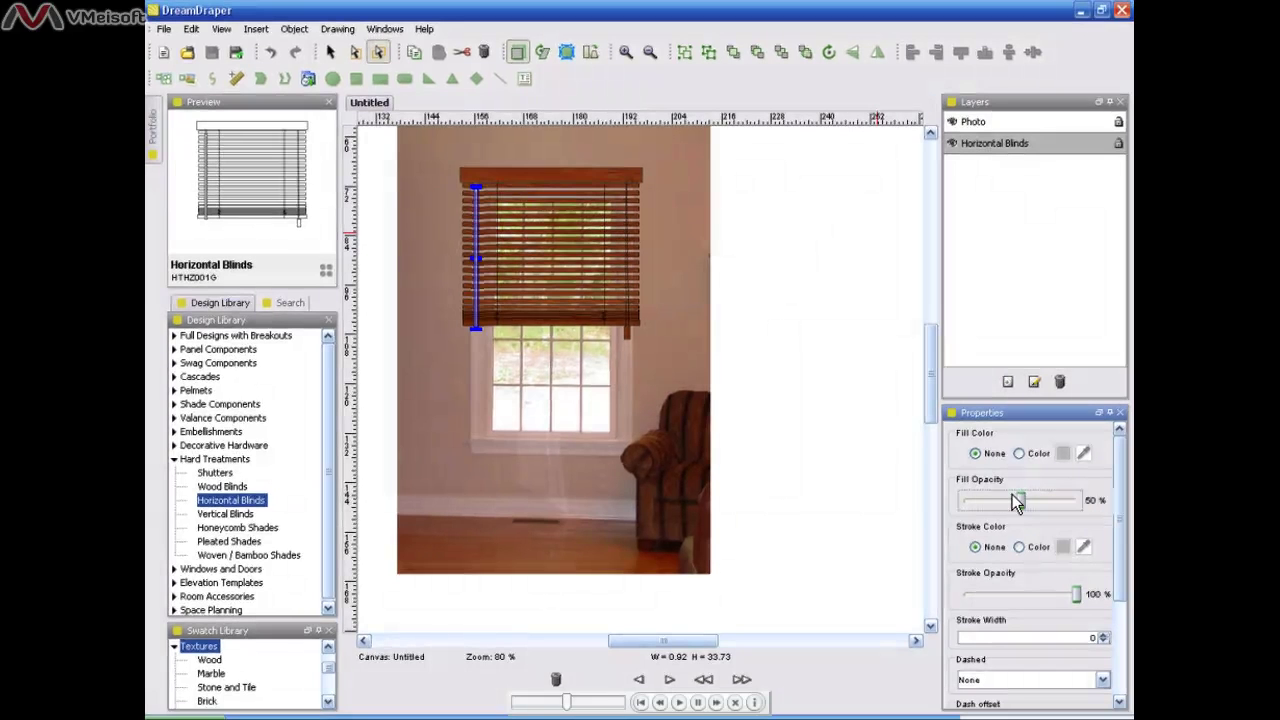
{"action": "left_click", "coordinate": [792, 418]}
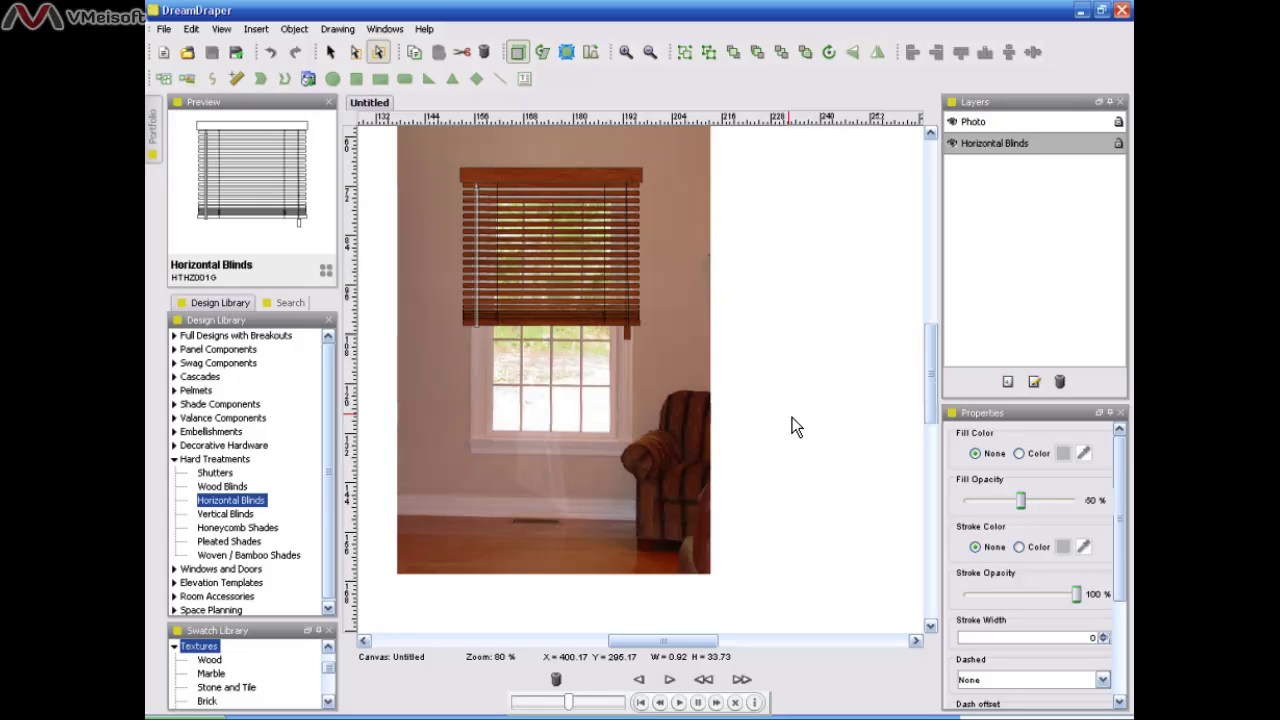
{"action": "left_click", "coordinate": [1112, 413]}
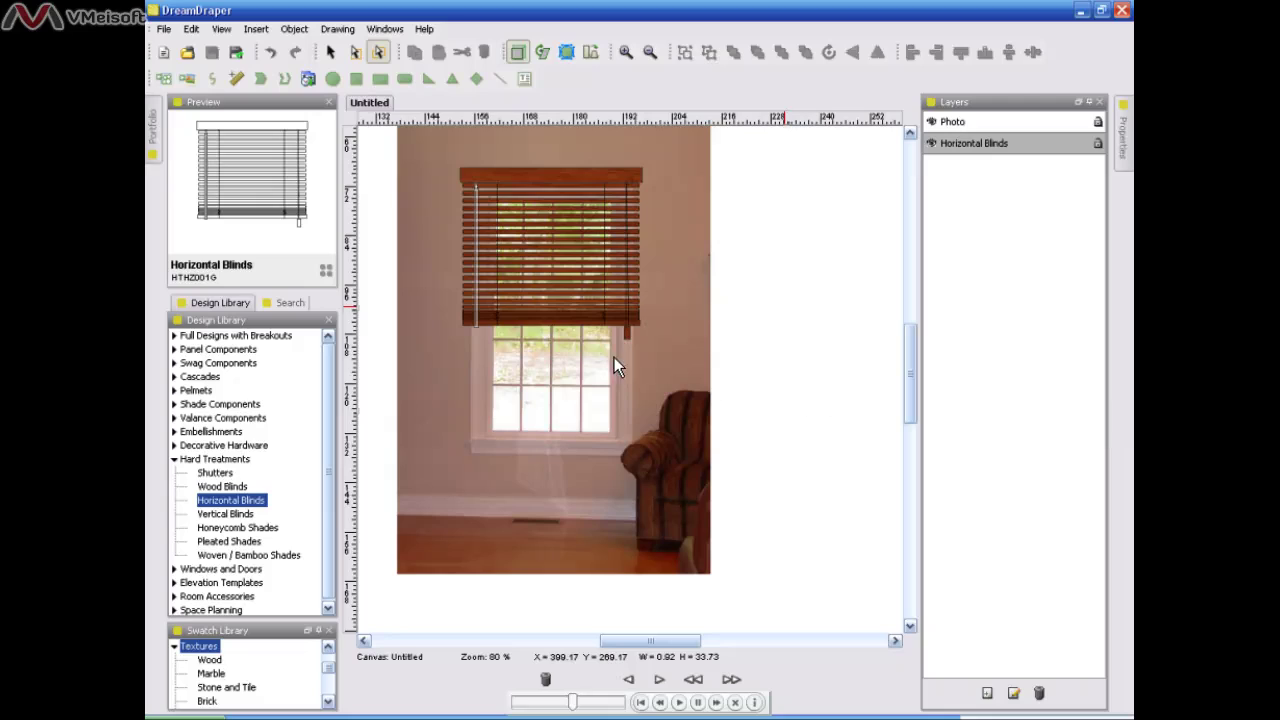
Add a new layer and name it Cornice.
{"action": "left_click", "coordinate": [331, 56]}
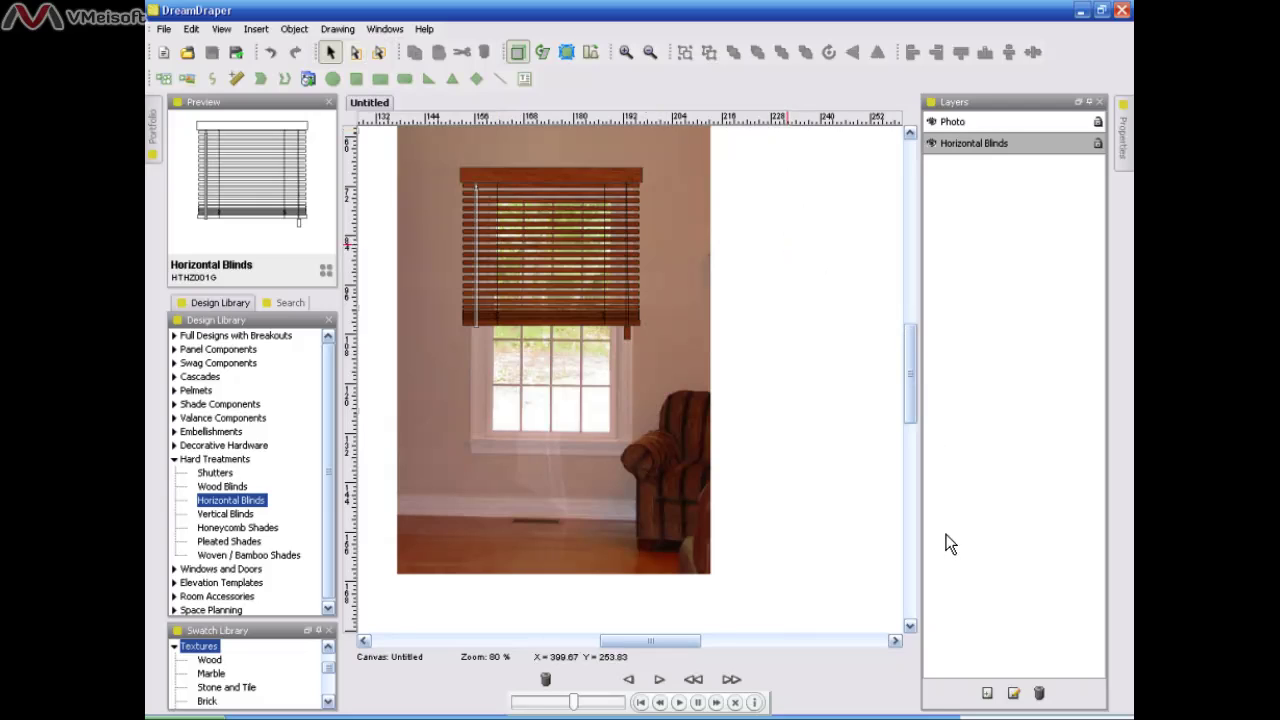
{"action": "left_click", "coordinate": [989, 695]}
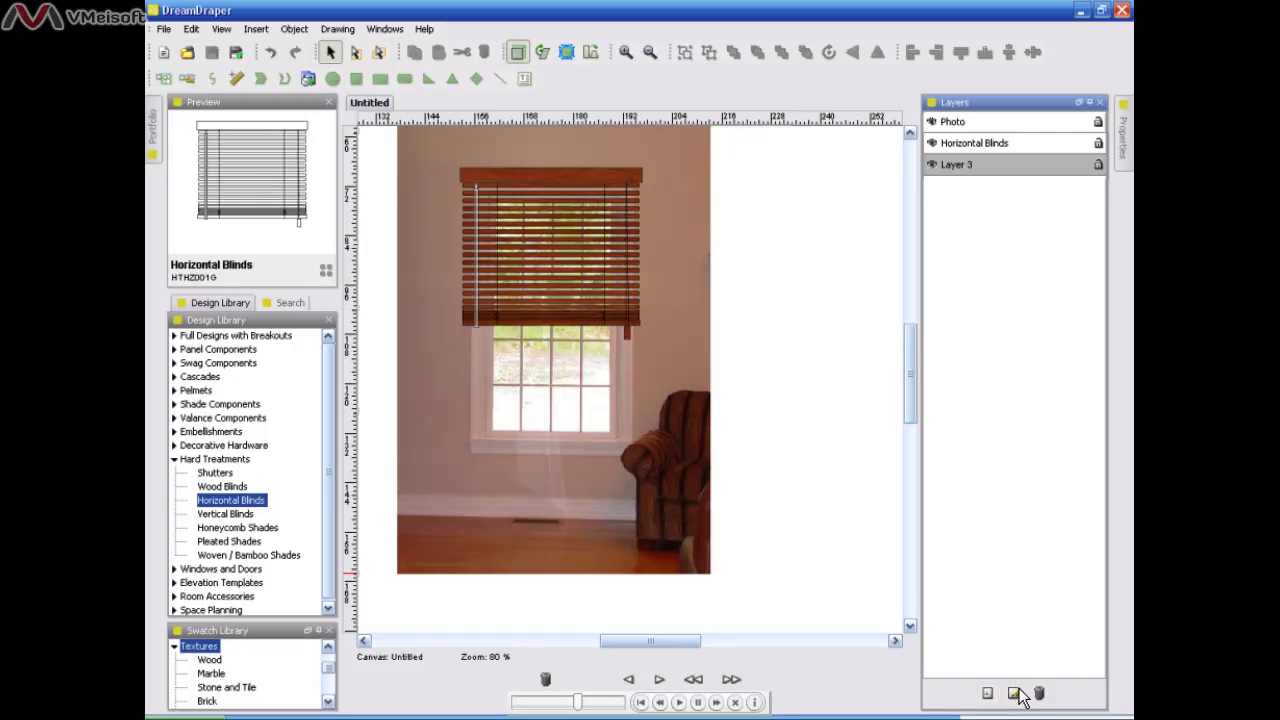
{"action": "left_click", "coordinate": [1016, 693]}
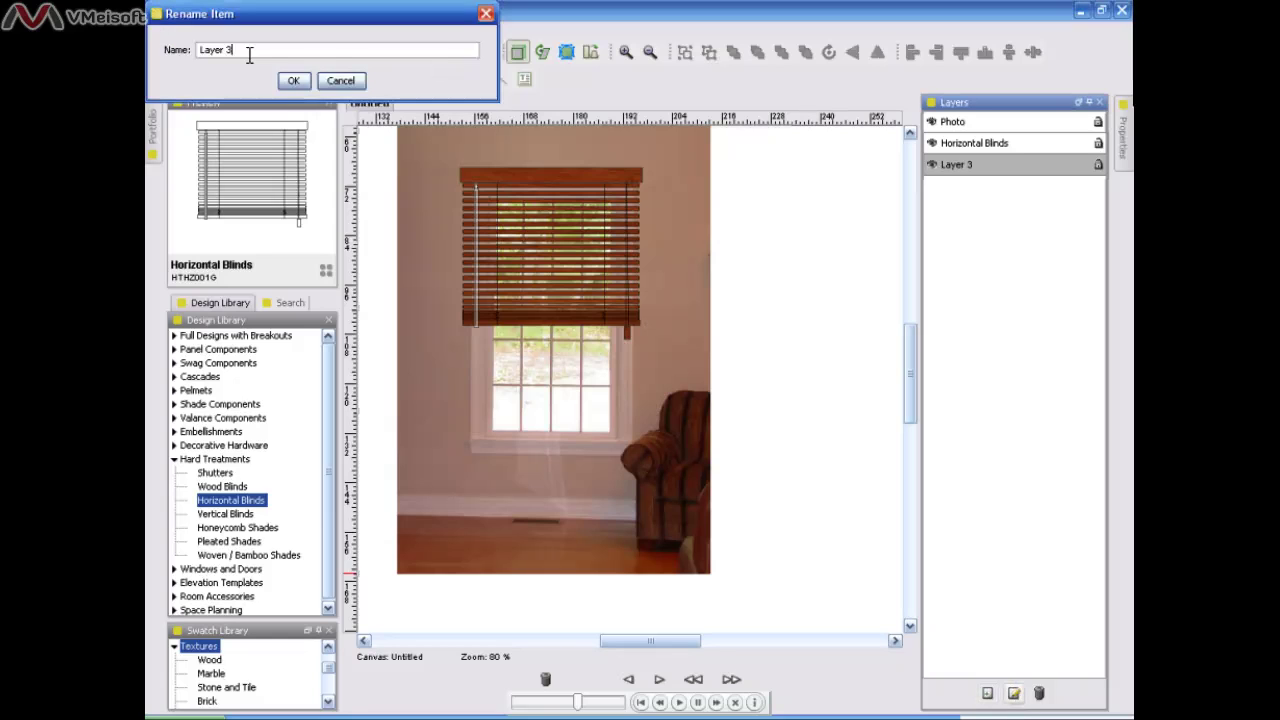
{"action": "left_click_drag", "start_coordinate": [249, 52], "coordinate": [196, 50]}
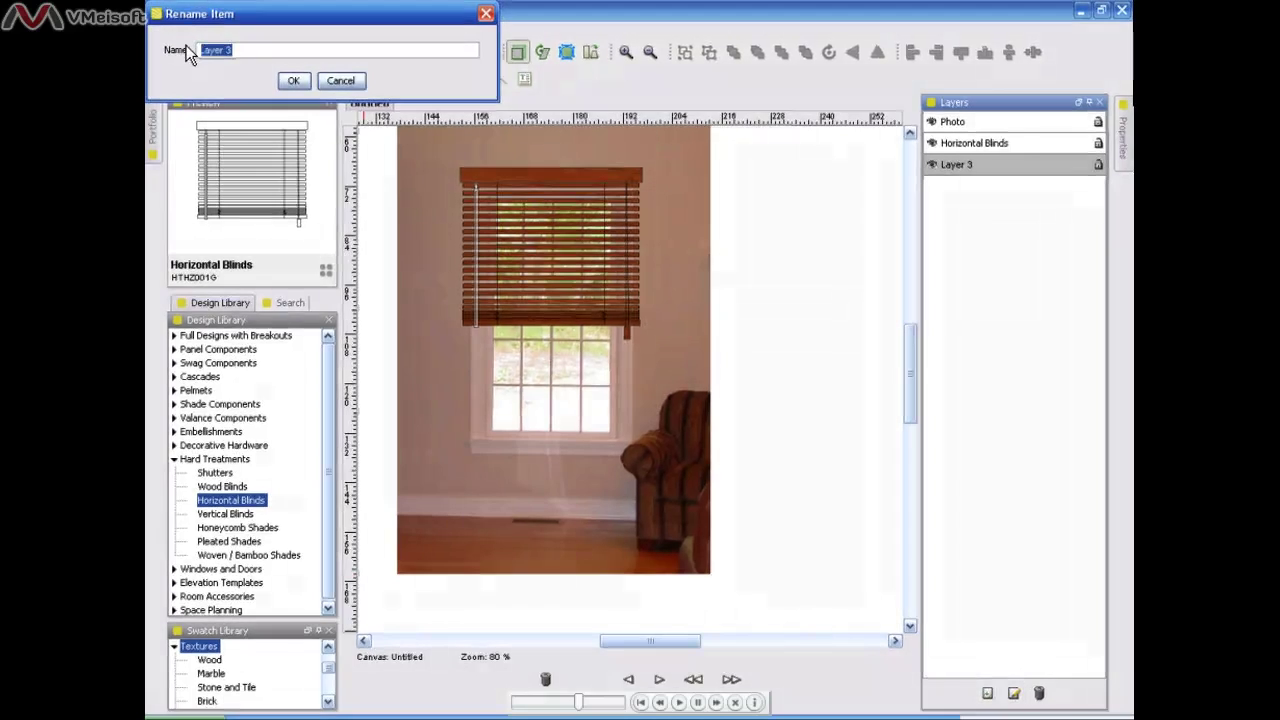
{"action": "type", "text": "Cornice"}
{"action": "left_click", "coordinate": [290, 81]}
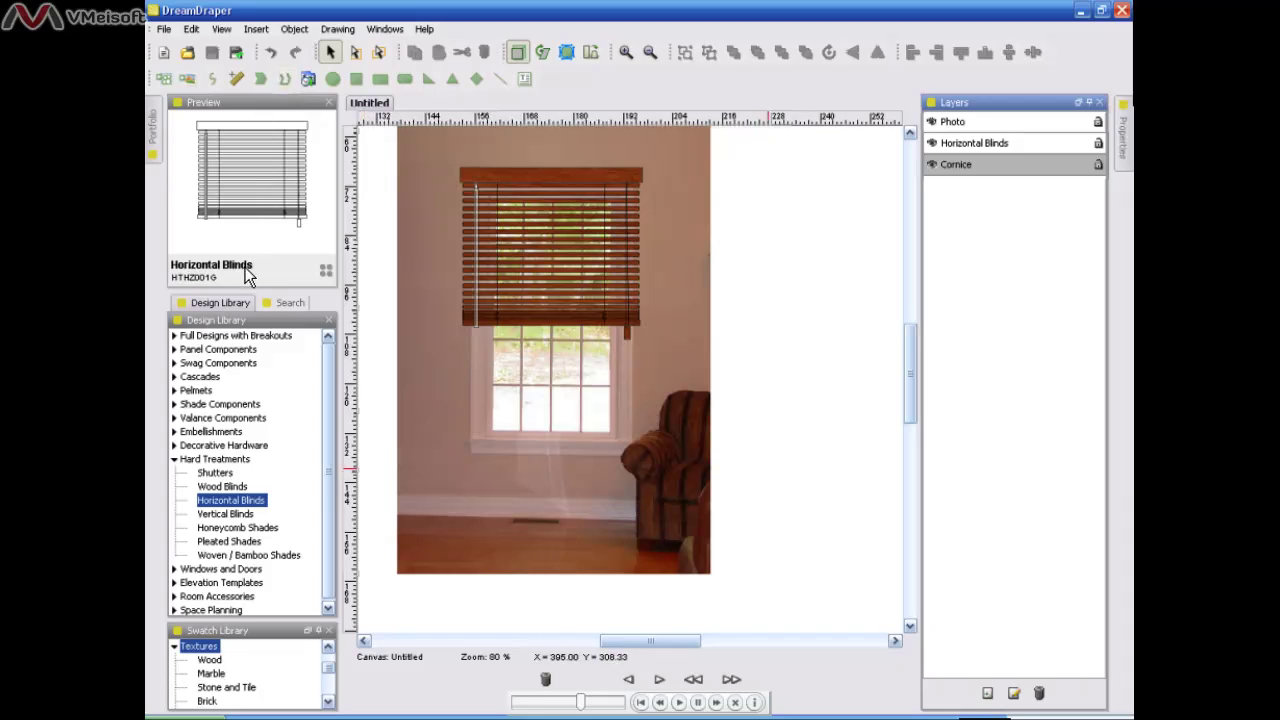
Place the complete front-view version of cornice design DDCO008 from the Cornices designs on the canvas.
{"action": "double_click", "coordinate": [234, 335]}
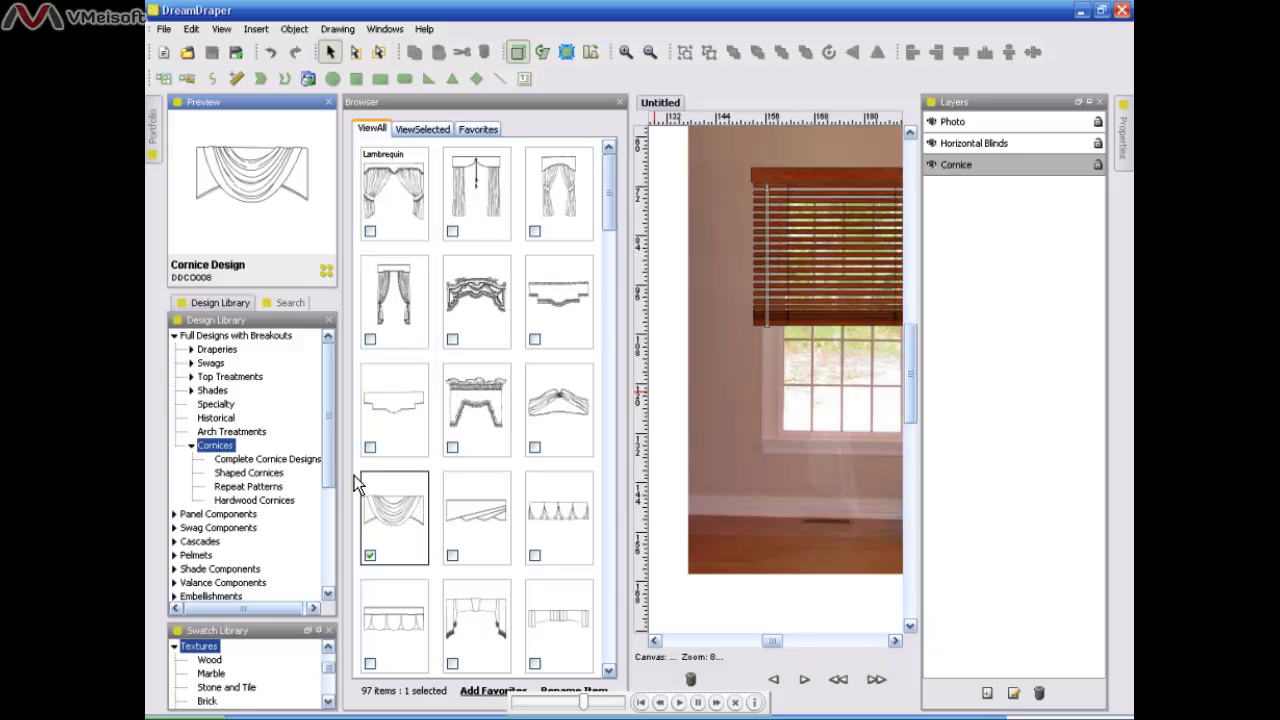
{"action": "left_click", "coordinate": [332, 278]}
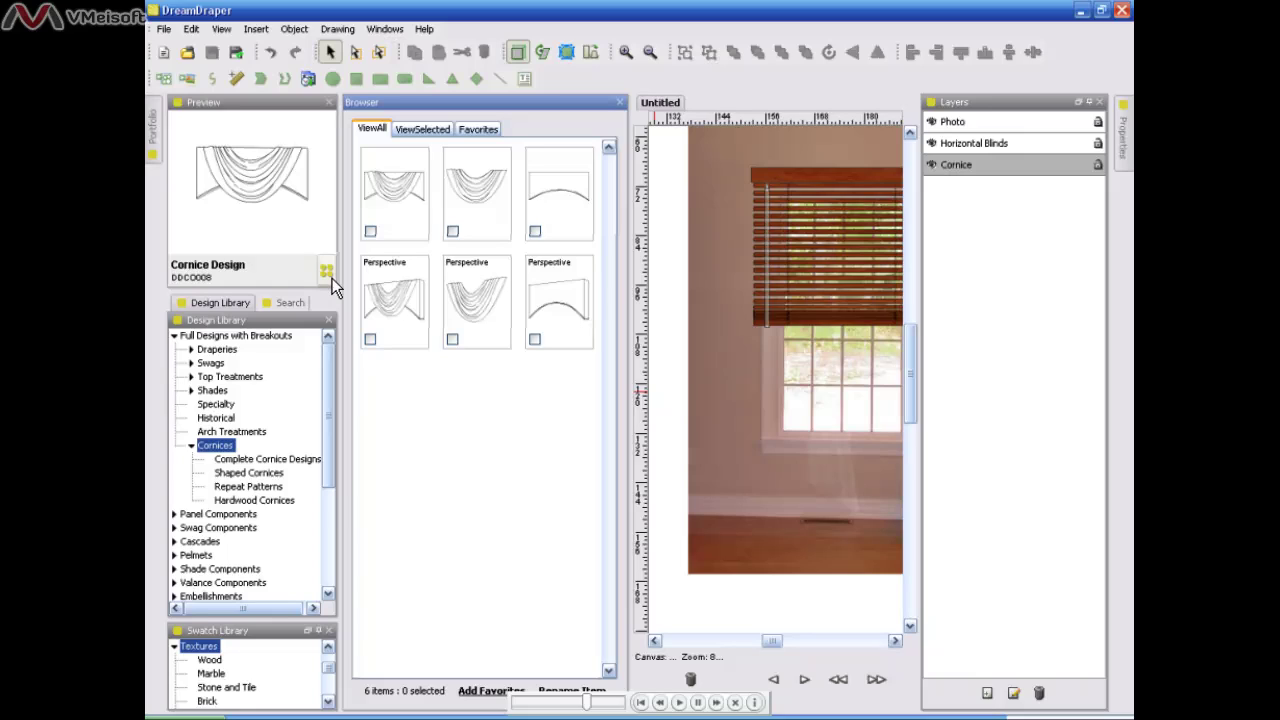
{"action": "left_click", "coordinate": [416, 213]}
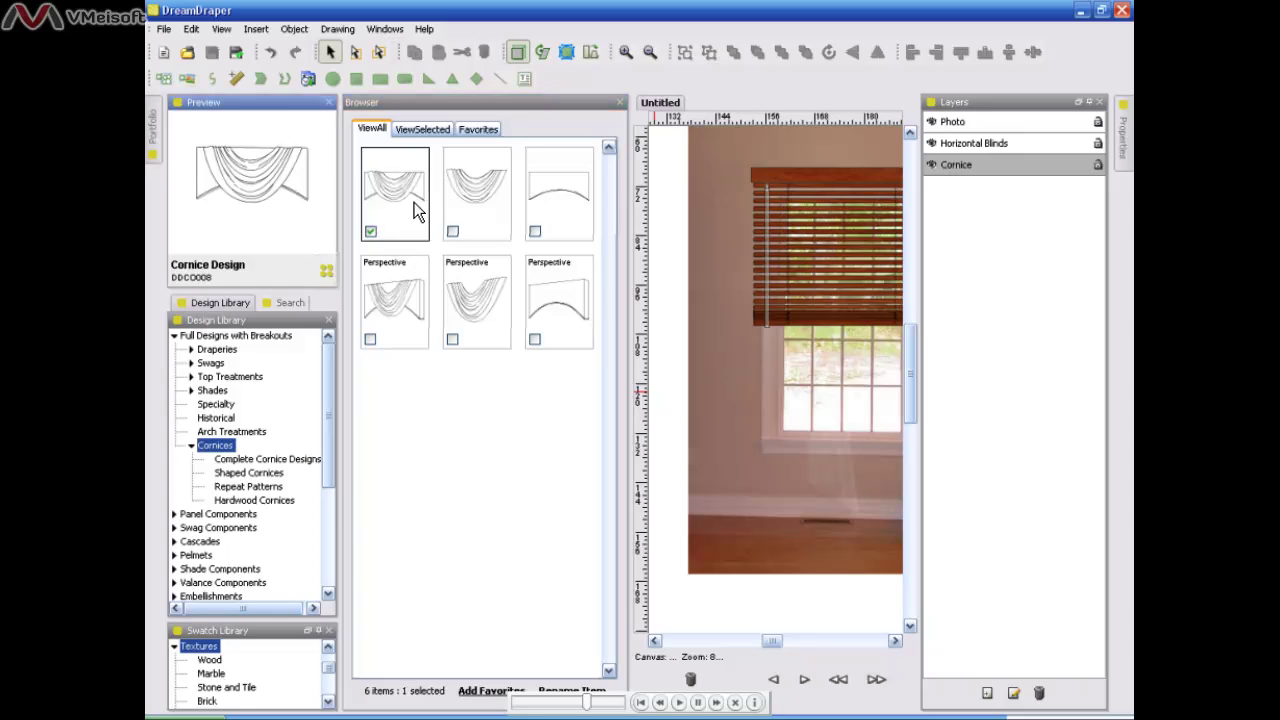
{"action": "mouse_move", "coordinate": [414, 202]}
{"action": "left_mouse_down"}
{"action": "mouse_move", "coordinate": [510, 220]}
{"action": "mouse_move", "coordinate": [746, 226]}
{"action": "left_mouse_up"}
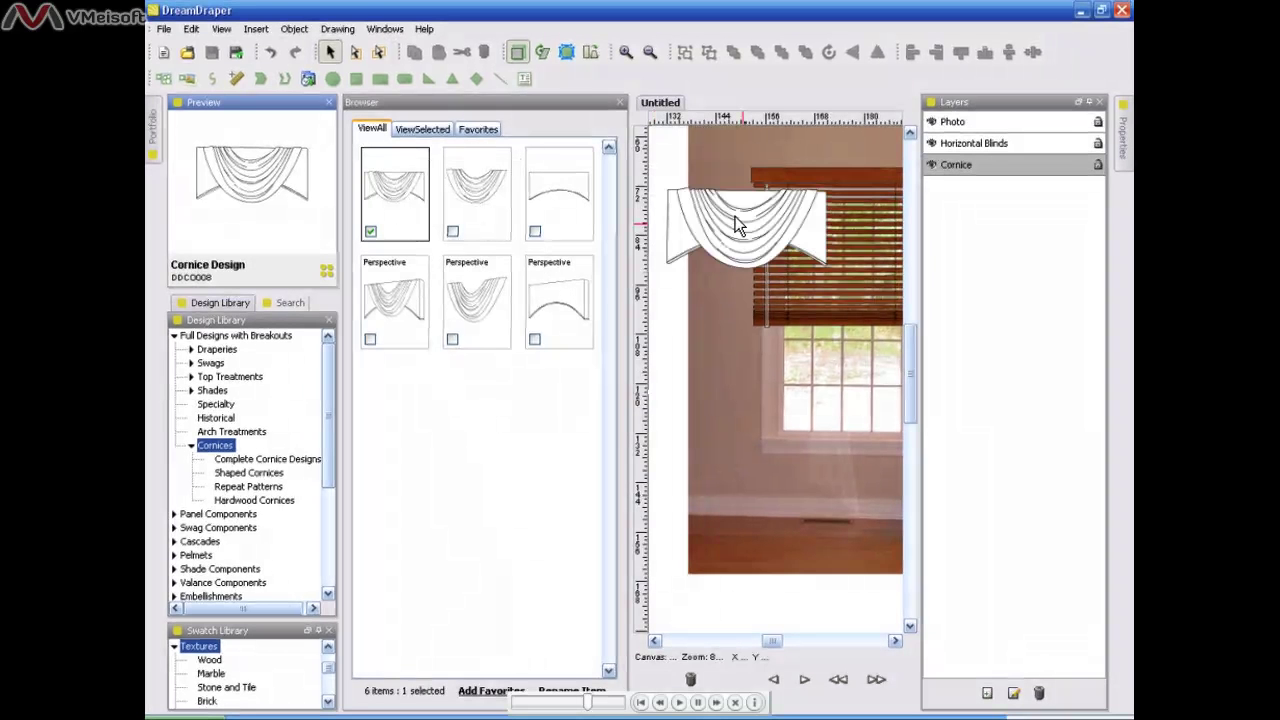
{"action": "left_click", "coordinate": [620, 102]}
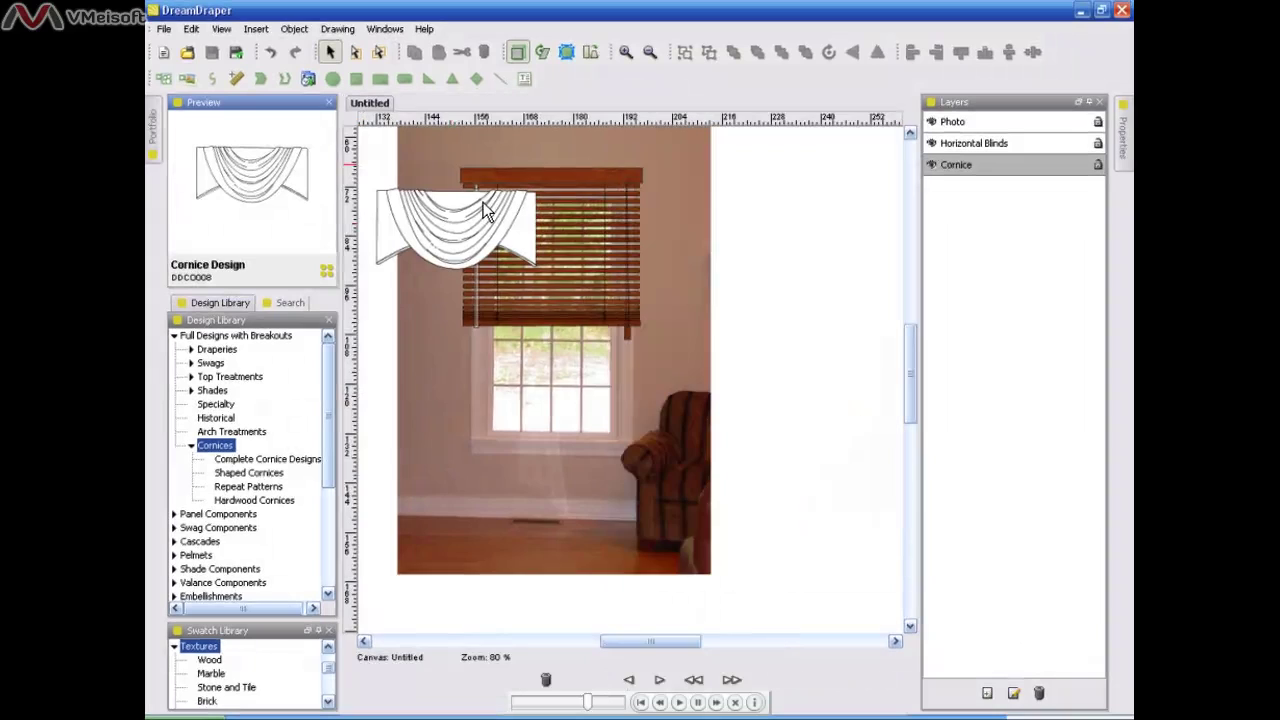
Move the cornice over the top of the blind and enlarge it to about 46 wide by 23 high, spanning the blind's width.
{"action": "left_click", "coordinate": [484, 210]}
{"action": "left_click_drag", "start_coordinate": [500, 194], "coordinate": [562, 173]}
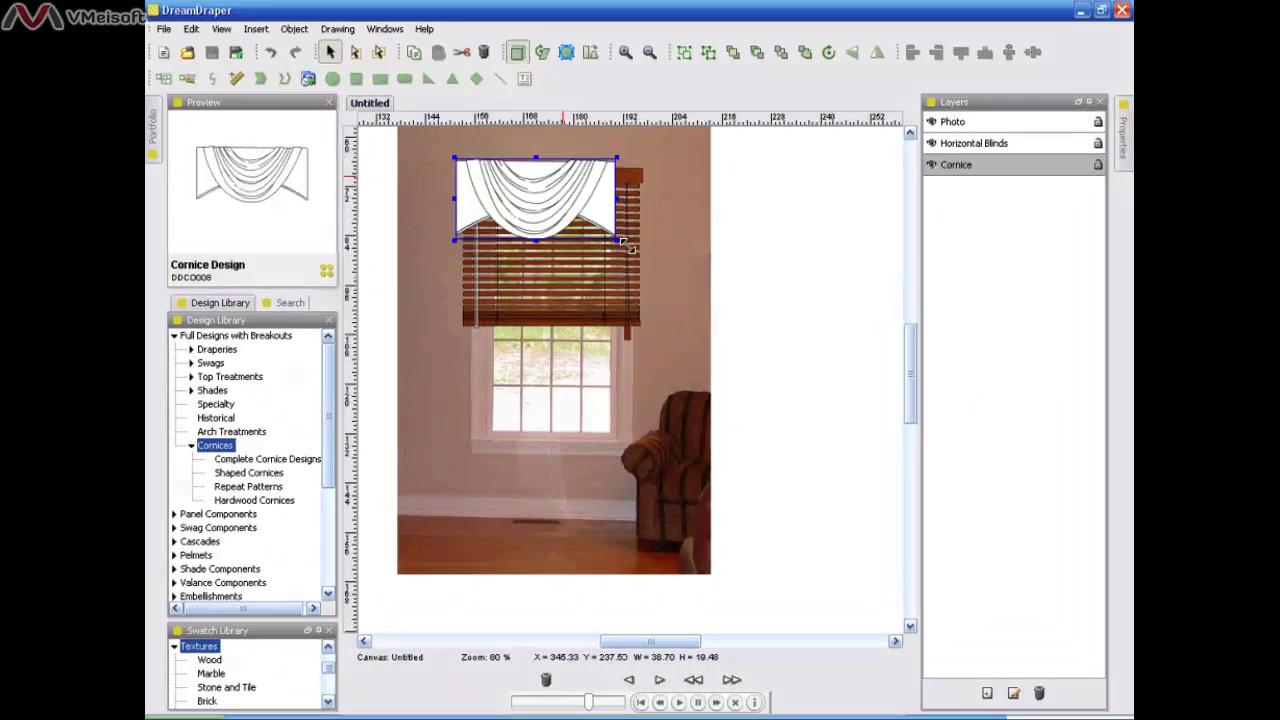
{"action": "left_click_drag", "start_coordinate": [624, 247], "coordinate": [645, 277]}
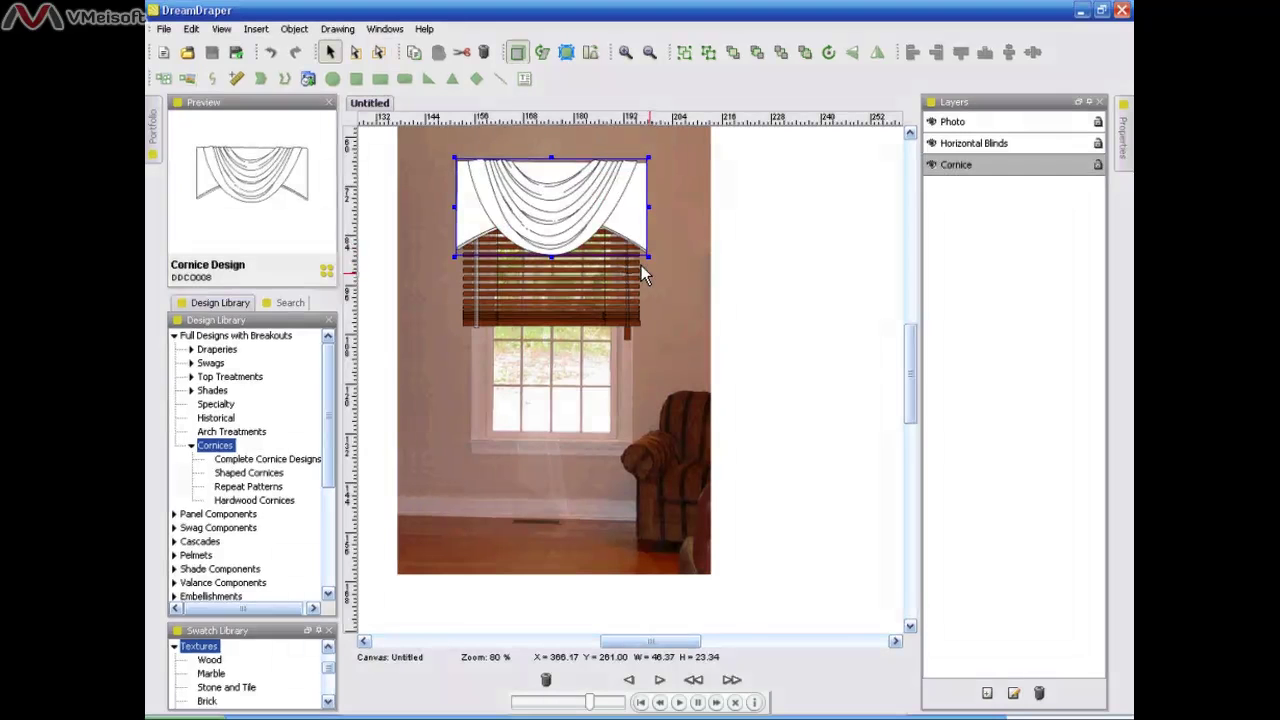
{"action": "left_click", "coordinate": [780, 282]}
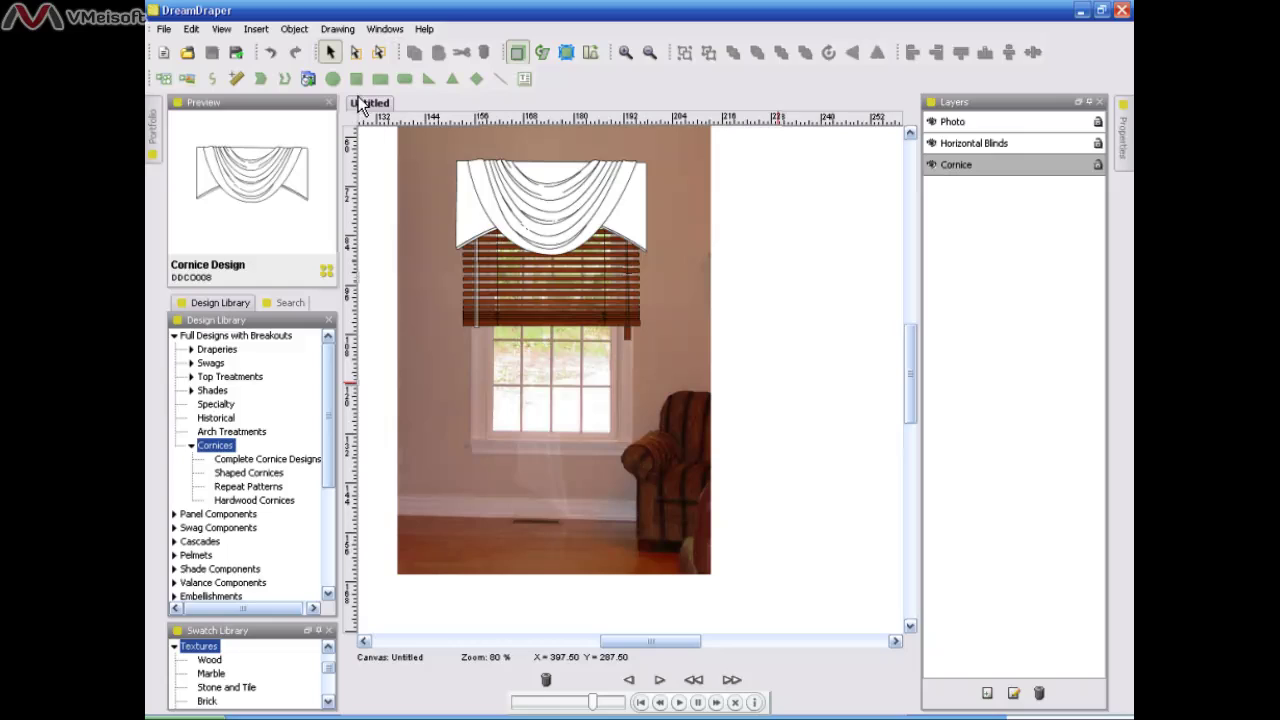
Apply the Brown Leather texture from the Leather swatches to the cornice's flat backboard behind the swag.
{"action": "left_click", "coordinate": [354, 52]}
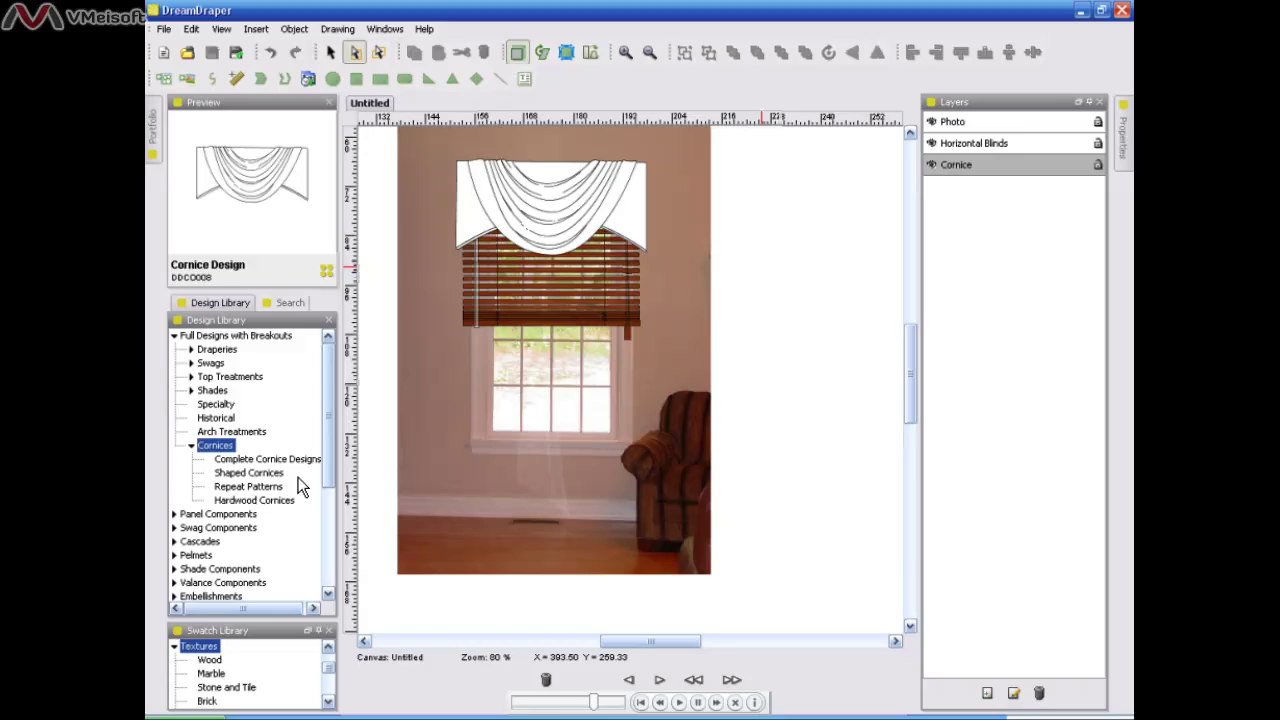
{"action": "left_click", "coordinate": [269, 637]}
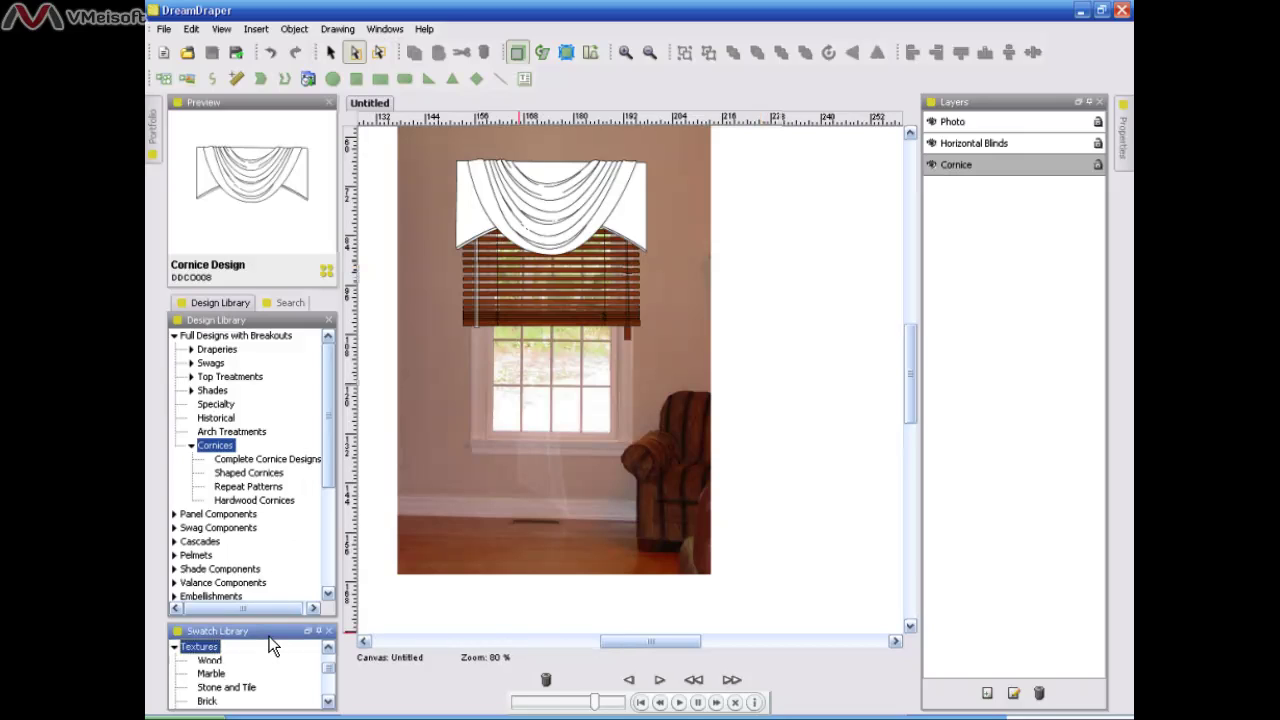
{"action": "left_click", "coordinate": [329, 703]}
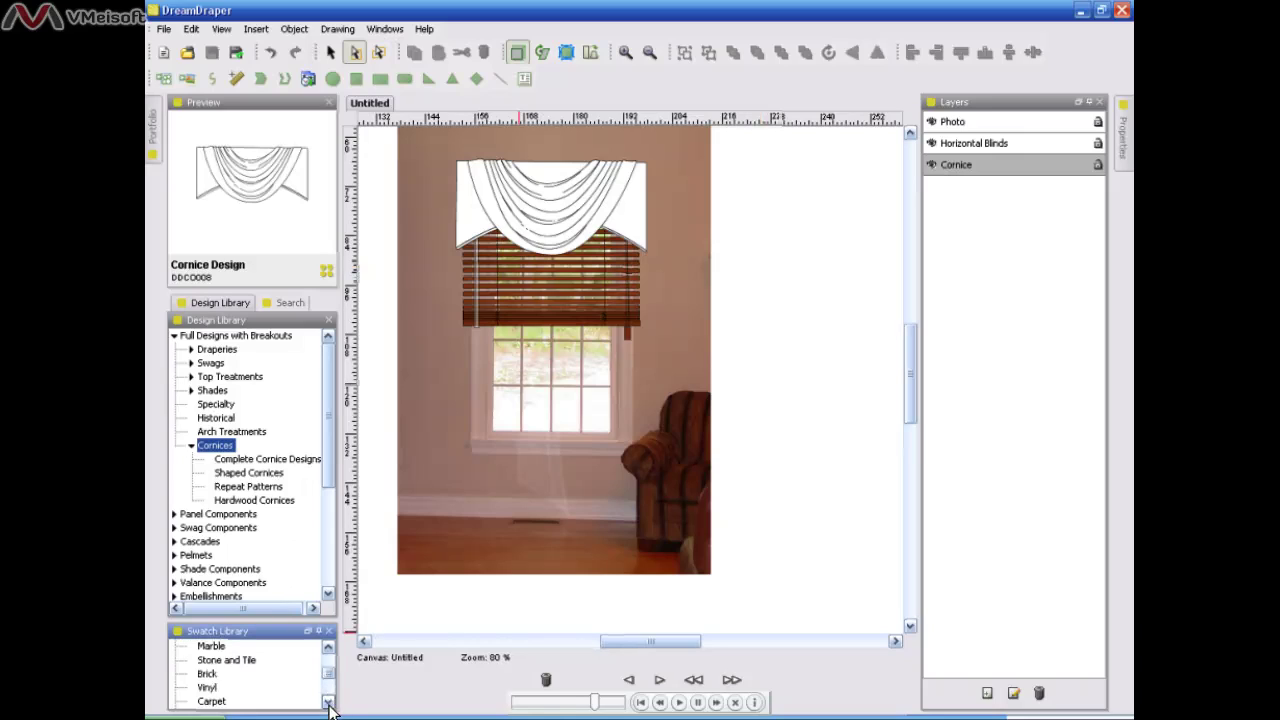
{"action": "left_click", "coordinate": [329, 703]}
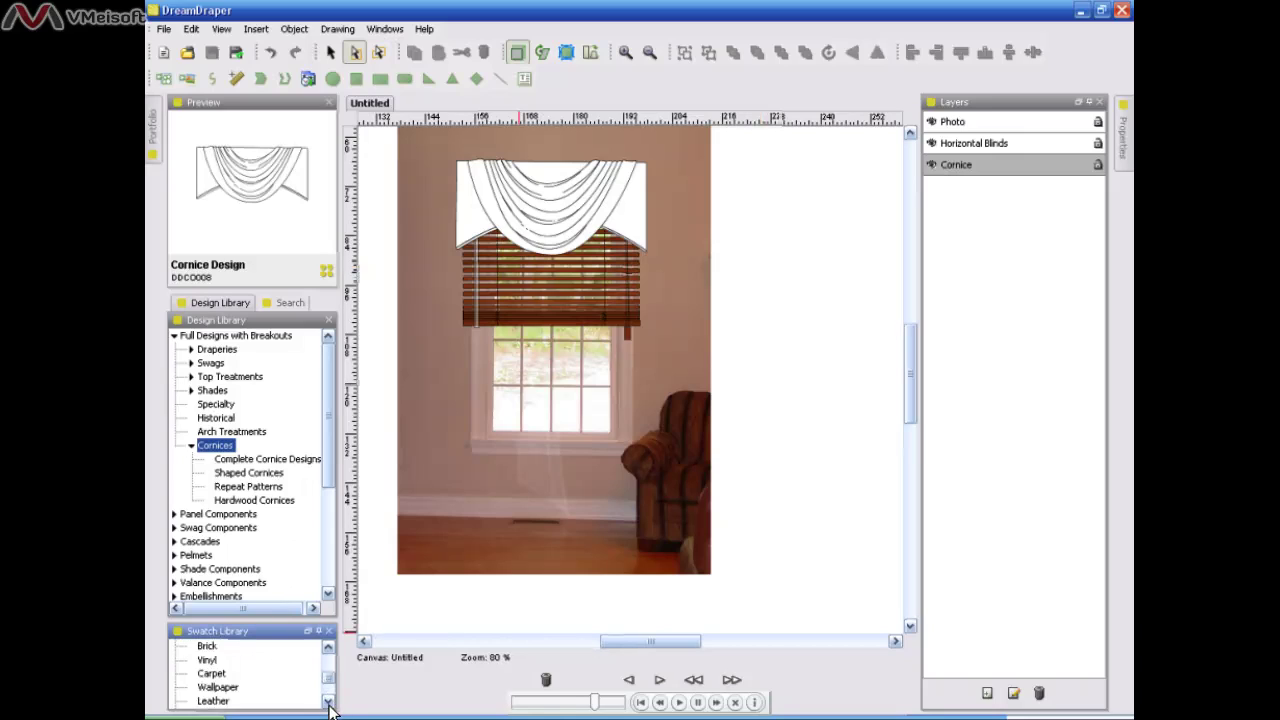
{"action": "left_click", "coordinate": [212, 701]}
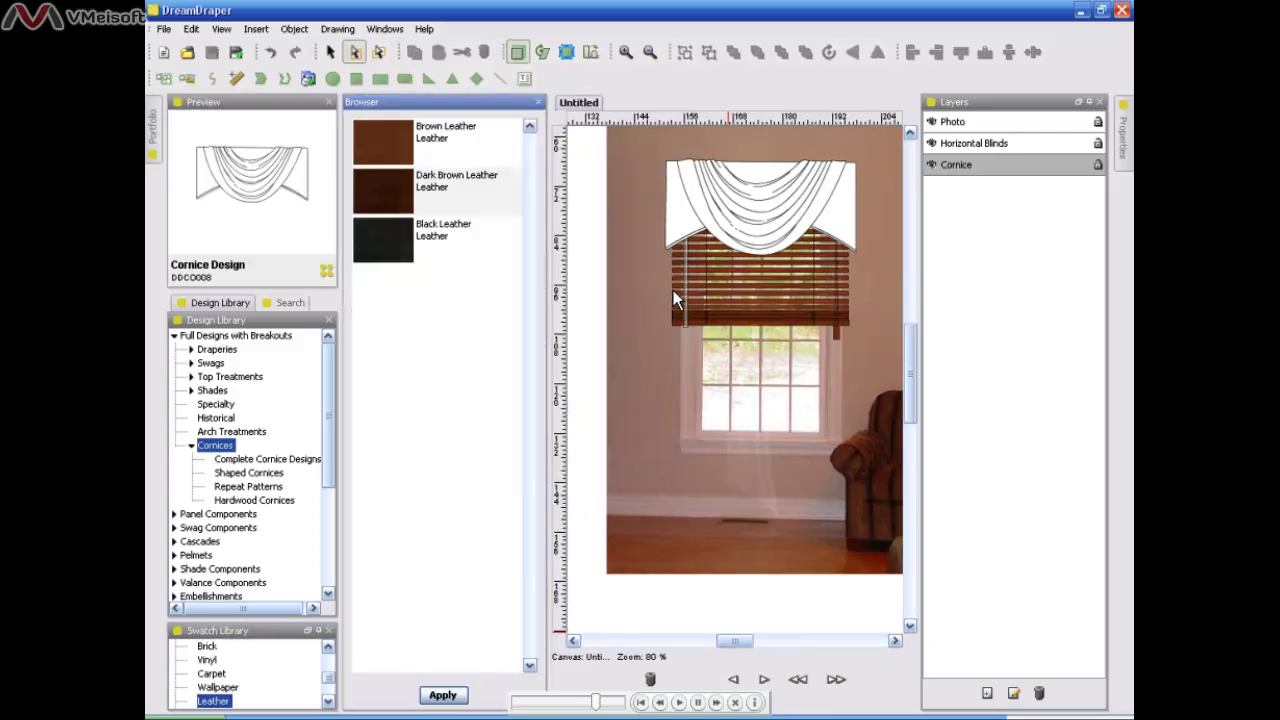
{"action": "left_click", "coordinate": [677, 226]}
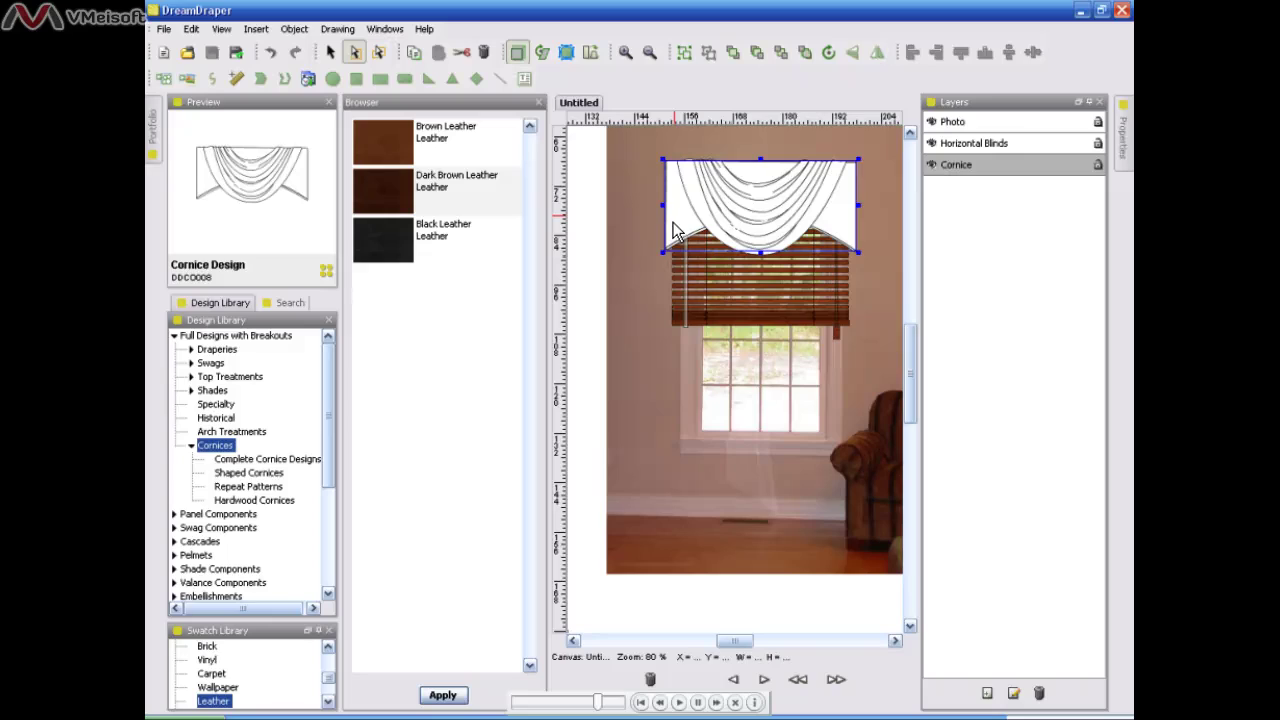
{"action": "left_click", "coordinate": [672, 247]}
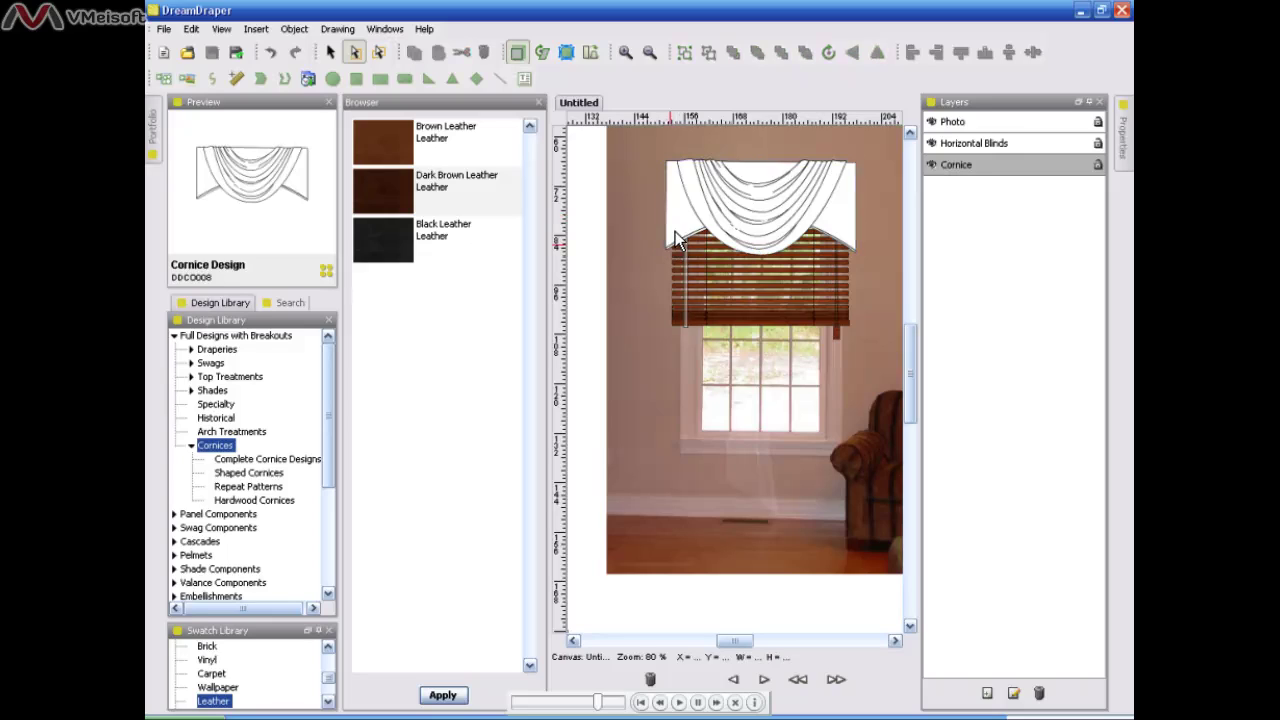
{"action": "left_click", "coordinate": [675, 231]}
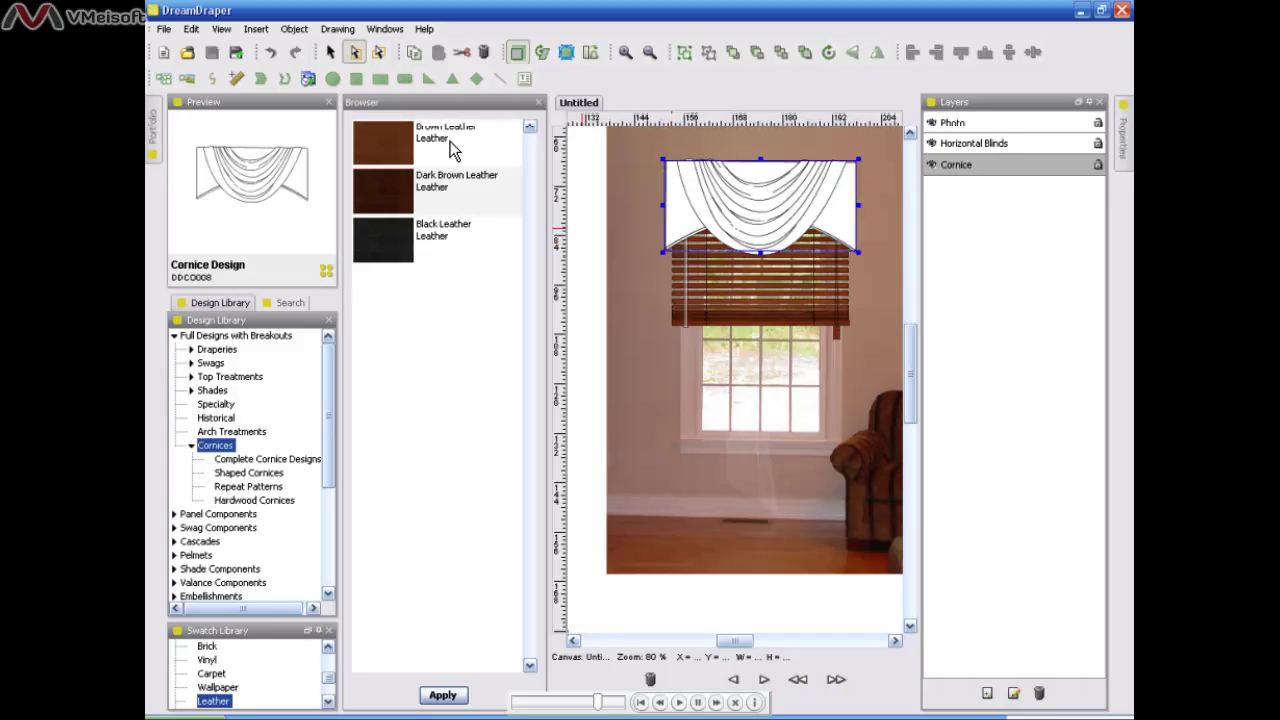
{"action": "left_click", "coordinate": [450, 141]}
{"action": "left_click", "coordinate": [447, 697]}
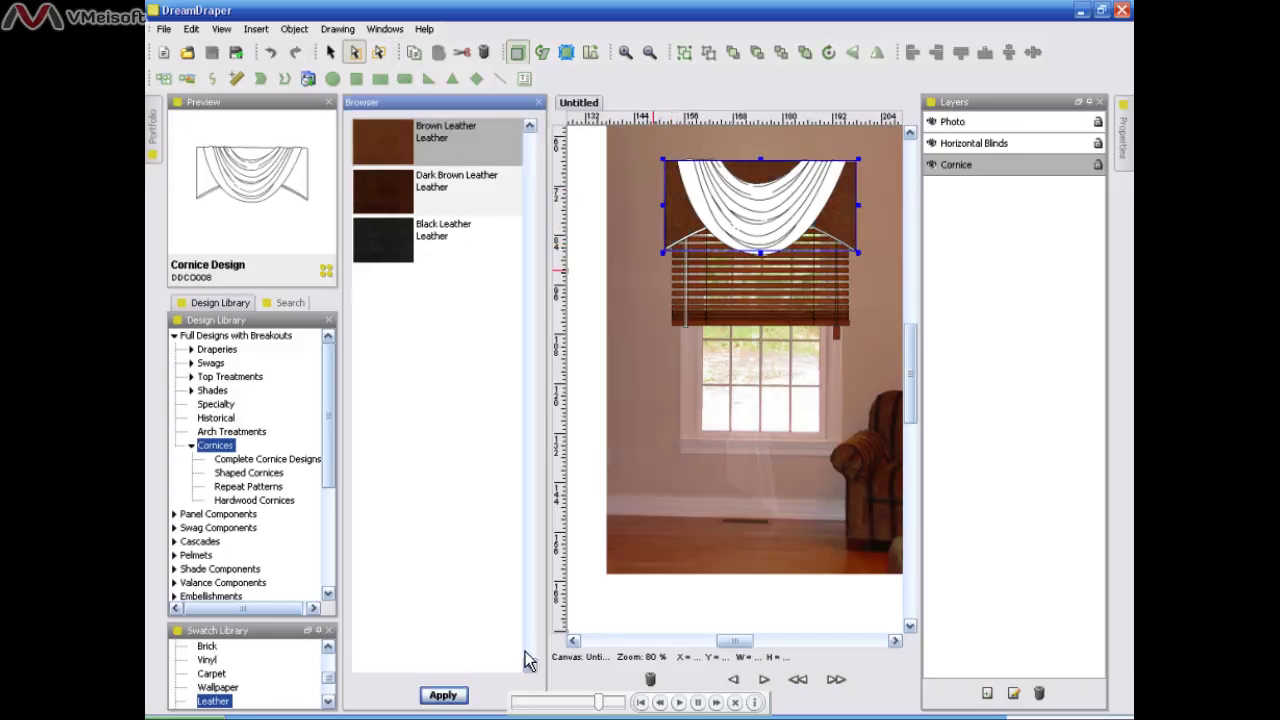
Apply the Brown Leather texture to the cornice's lower edge piece as well and close the swatch browser.
{"action": "left_click", "coordinate": [594, 251]}
{"action": "left_click", "coordinate": [683, 253]}
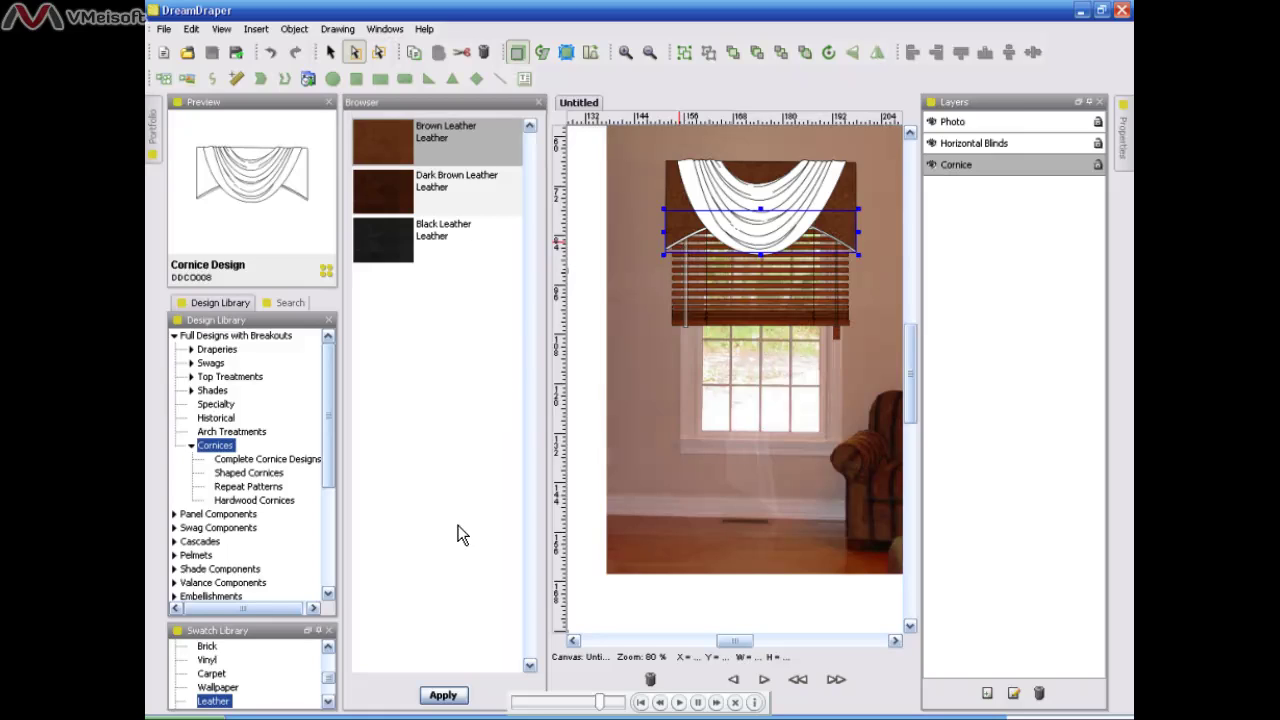
{"action": "left_click", "coordinate": [446, 698]}
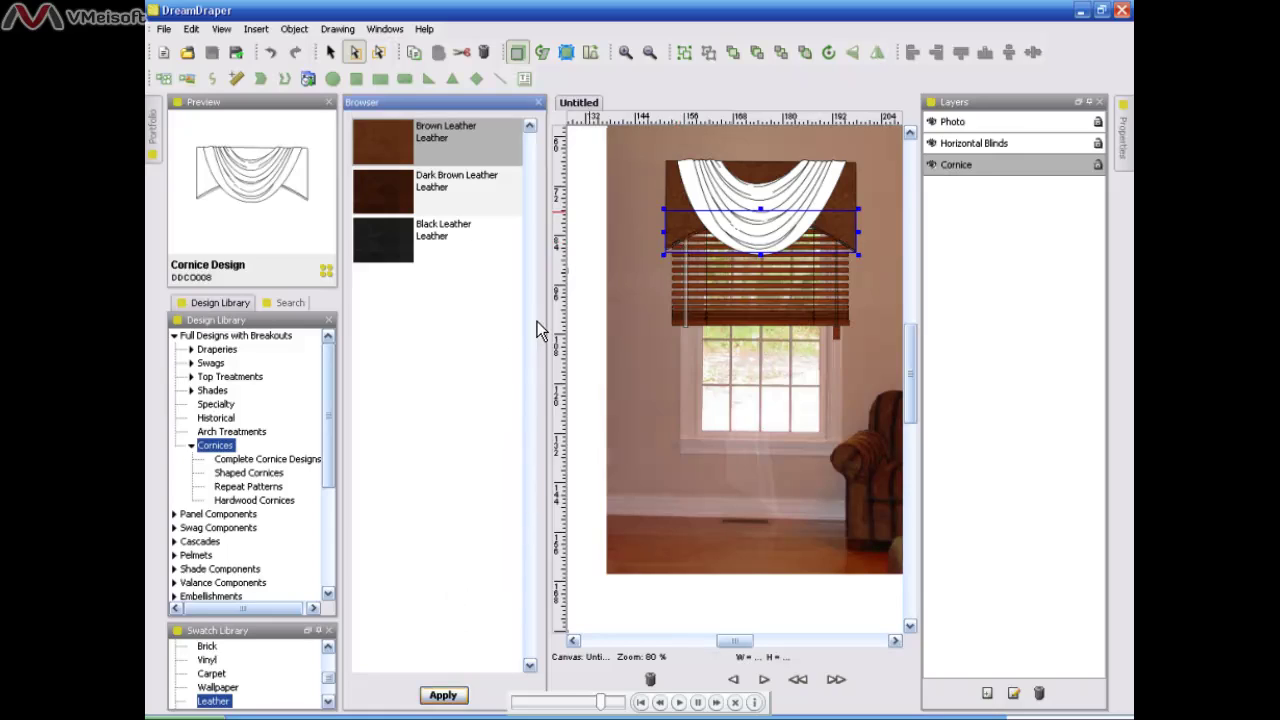
{"action": "left_click", "coordinate": [539, 102]}
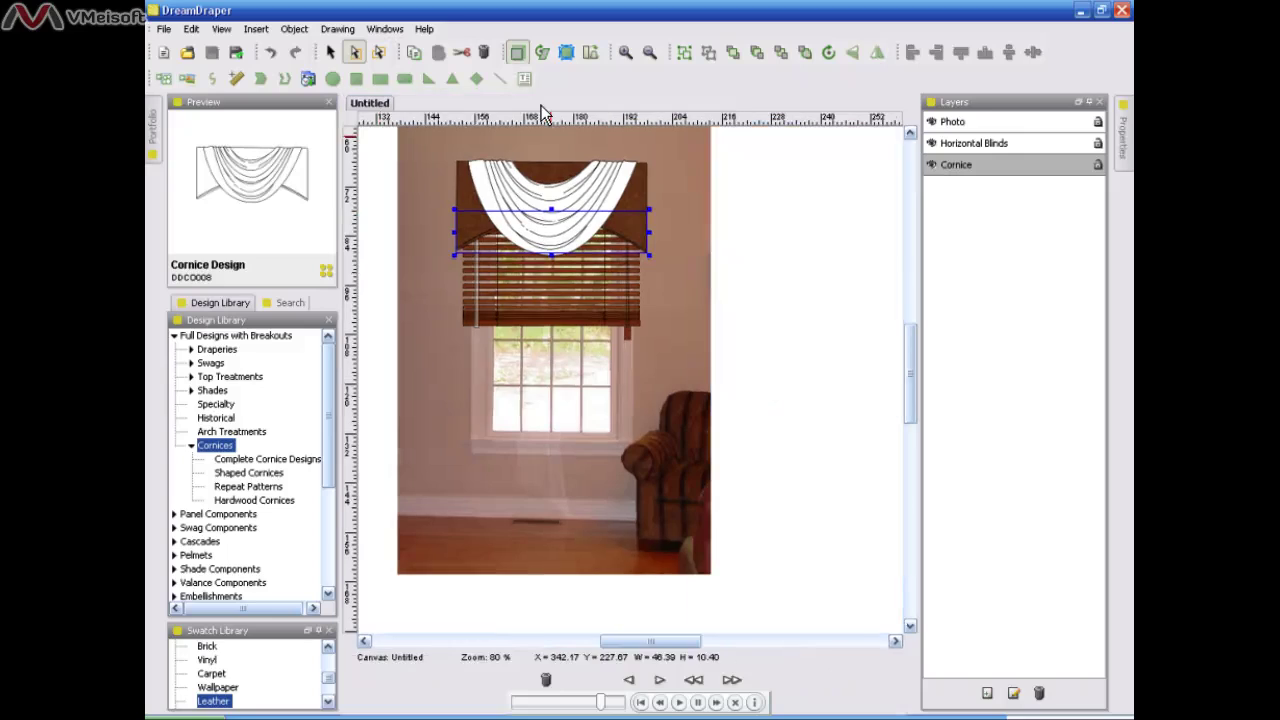
Fill the cornice's white draped swag with a brown sampled from the leather backboard, and deselect it.
{"action": "left_click", "coordinate": [627, 177]}
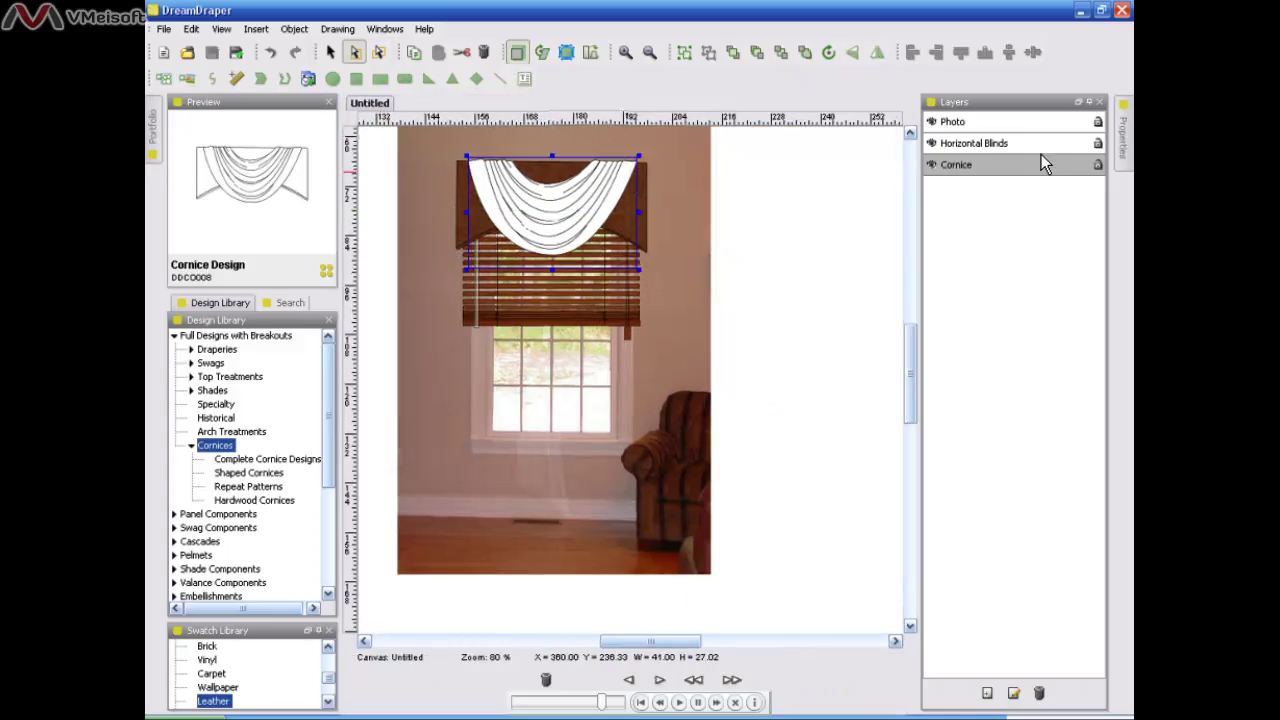
{"action": "left_click", "coordinate": [1124, 125]}
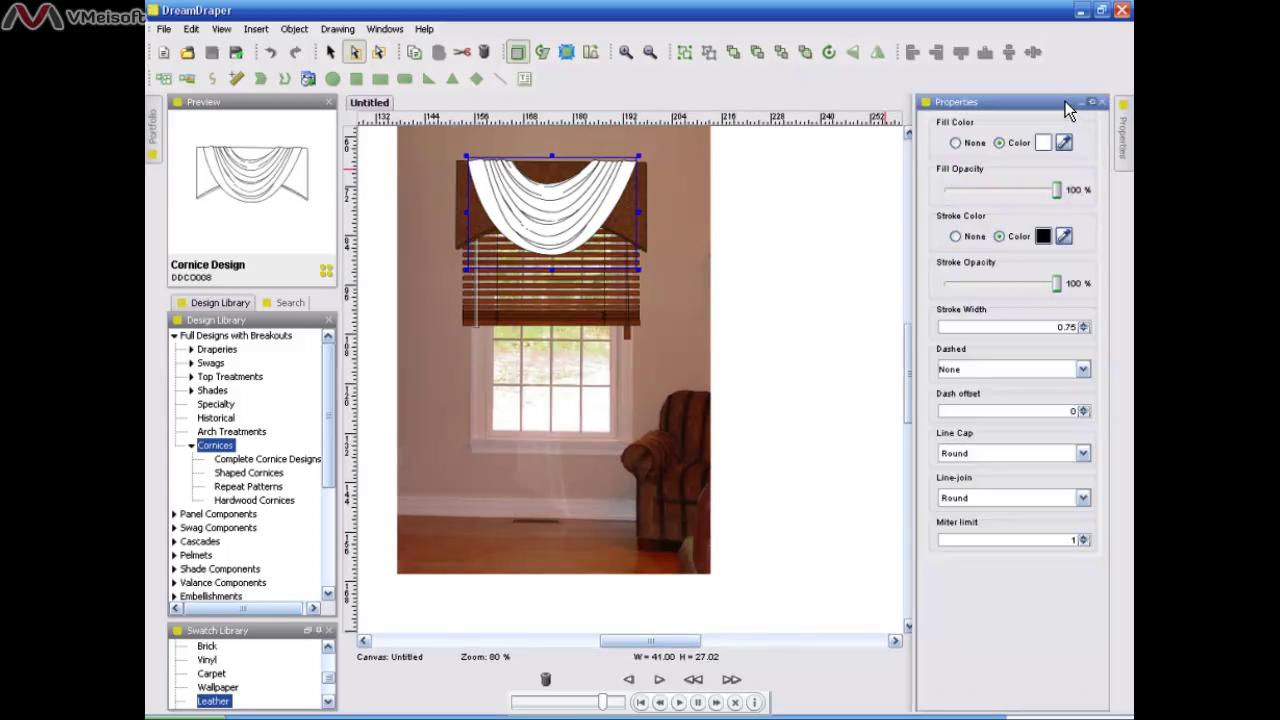
{"action": "left_click", "coordinate": [1093, 103]}
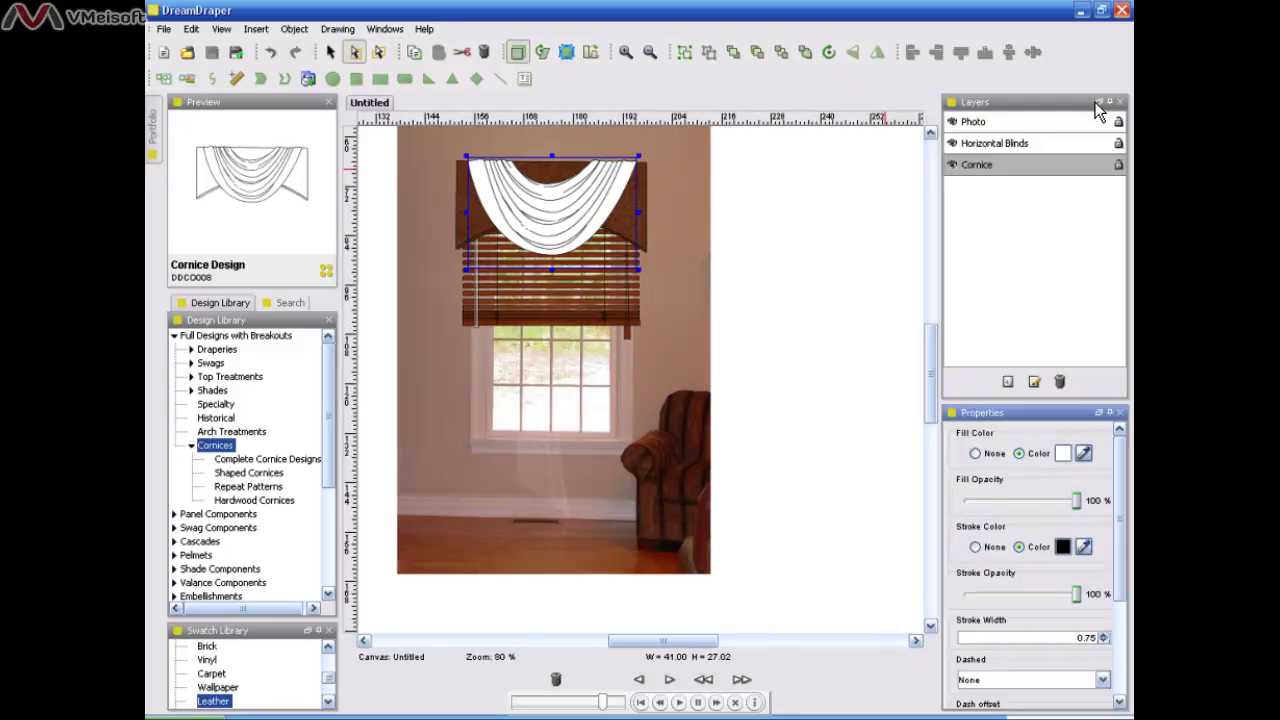
{"action": "left_click", "coordinate": [1089, 461]}
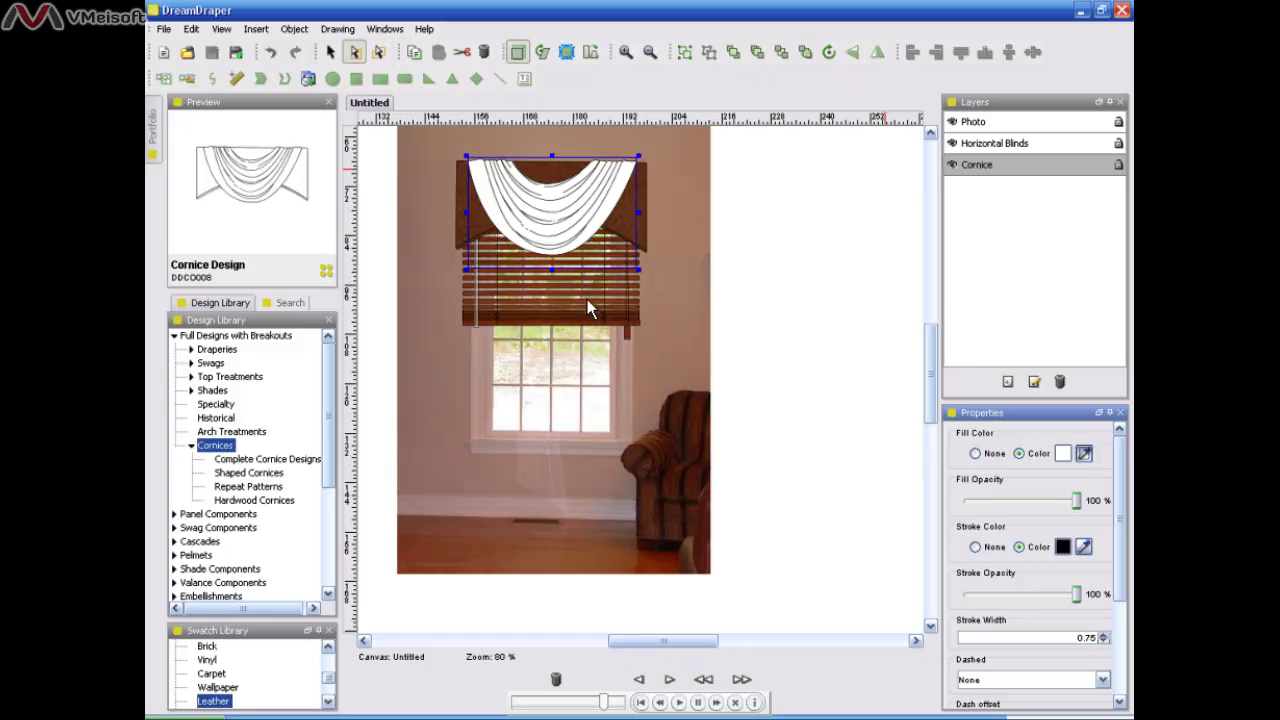
{"action": "left_click", "coordinate": [551, 170]}
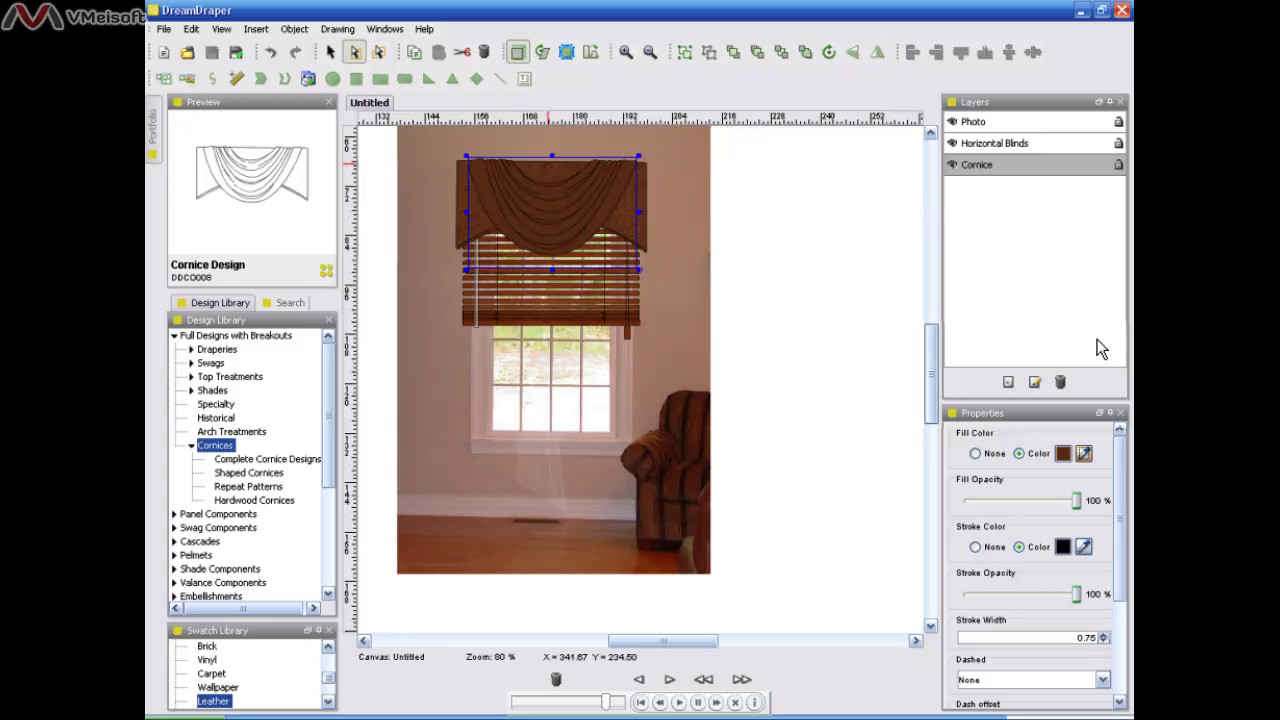
{"action": "left_click", "coordinate": [1110, 413]}
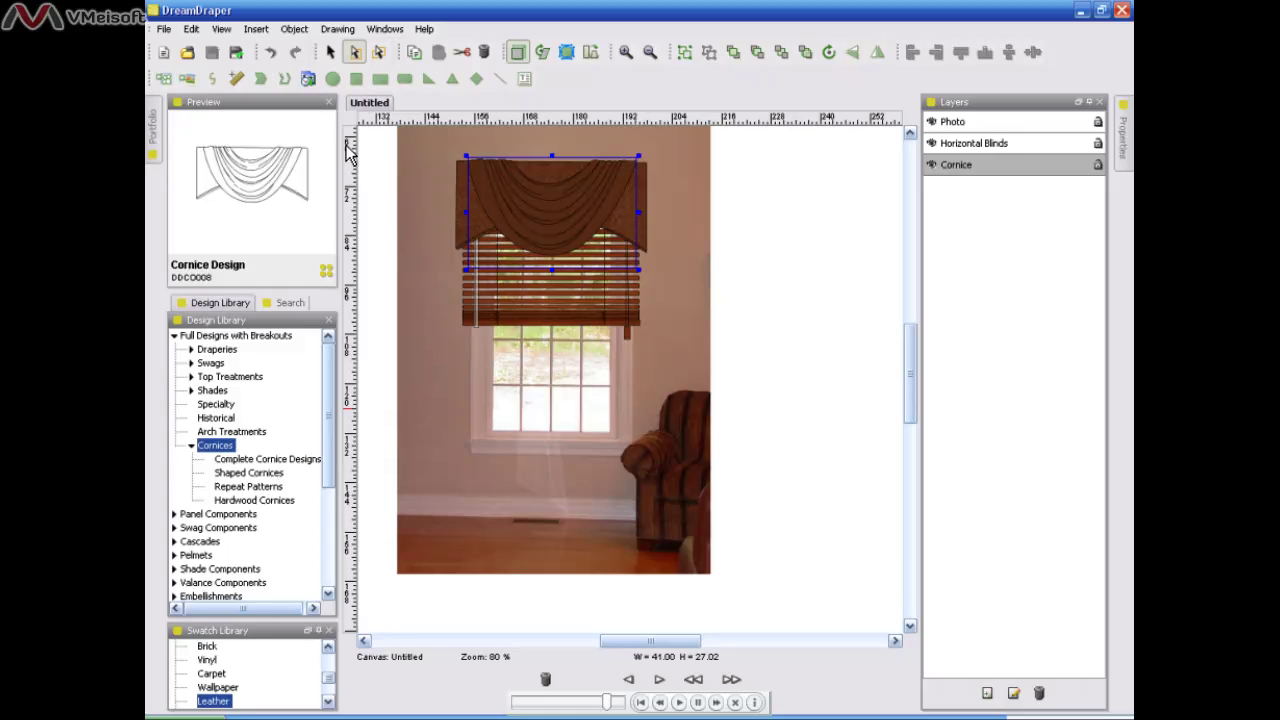
{"action": "left_click", "coordinate": [331, 52]}
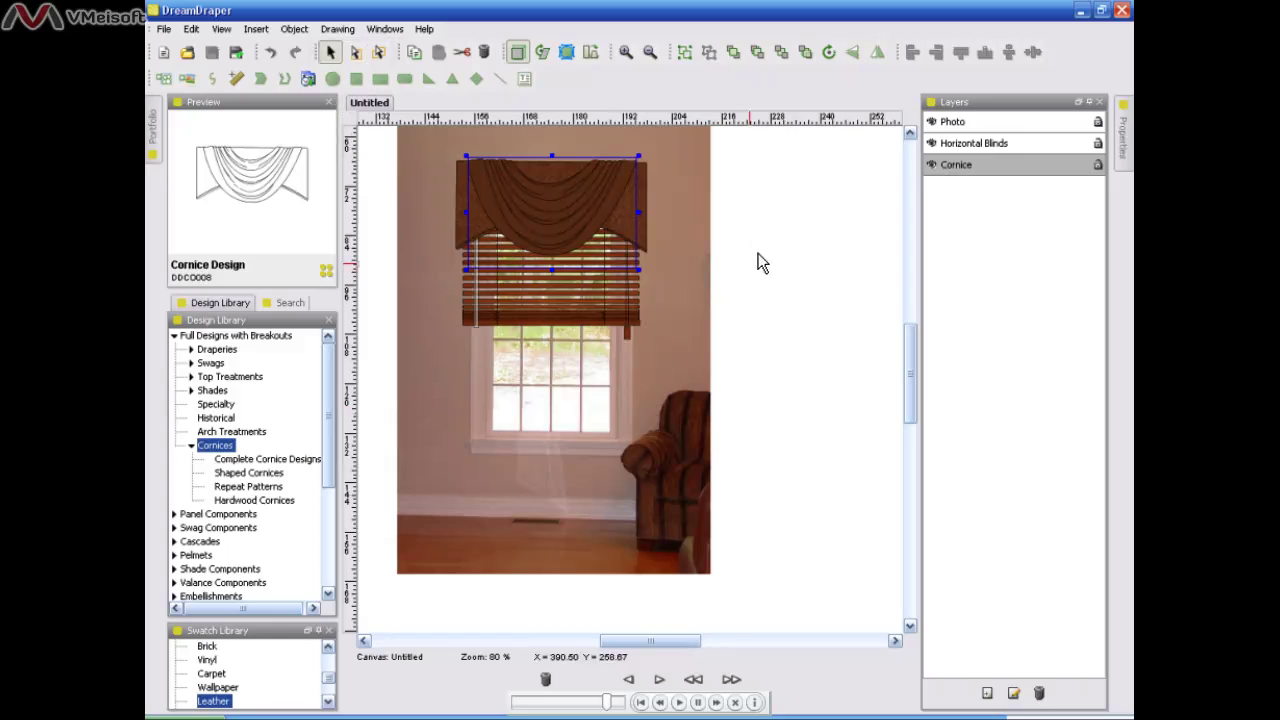
{"action": "left_click", "coordinate": [759, 278]}
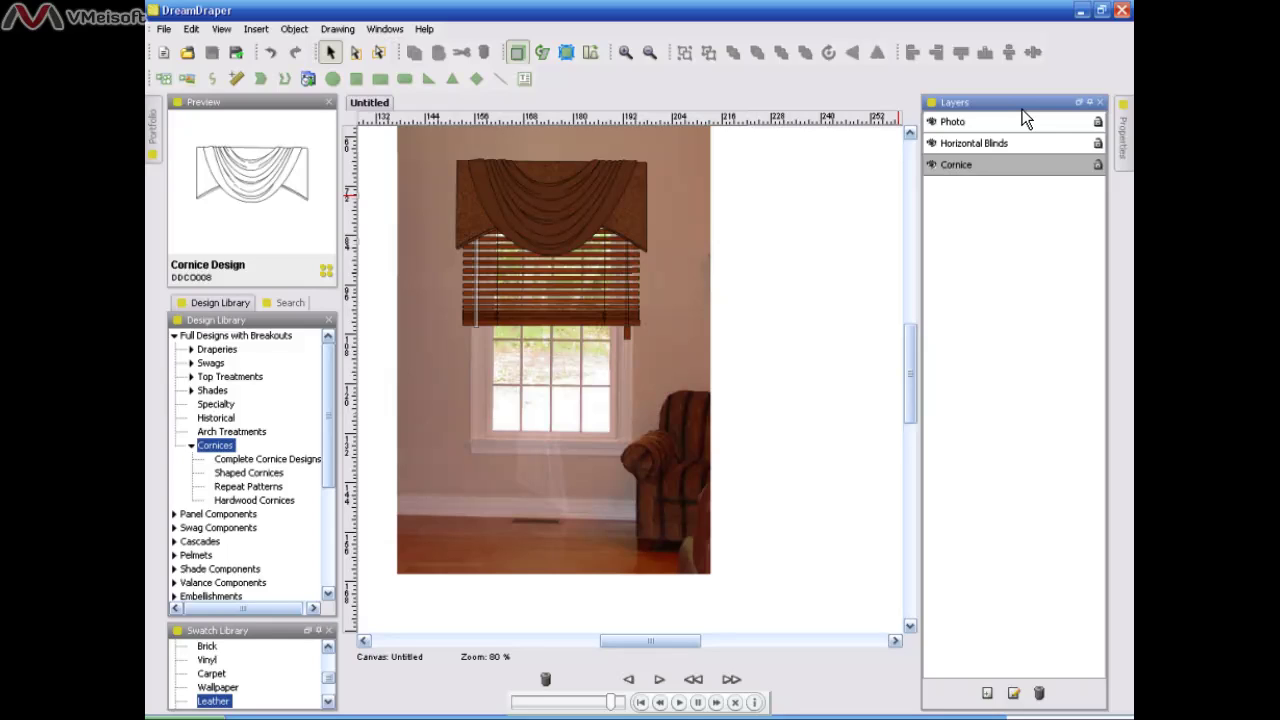
Hide the Cornice layer and the Horizontal Blinds layer to view the bare window photo.
{"action": "left_click", "coordinate": [932, 165]}
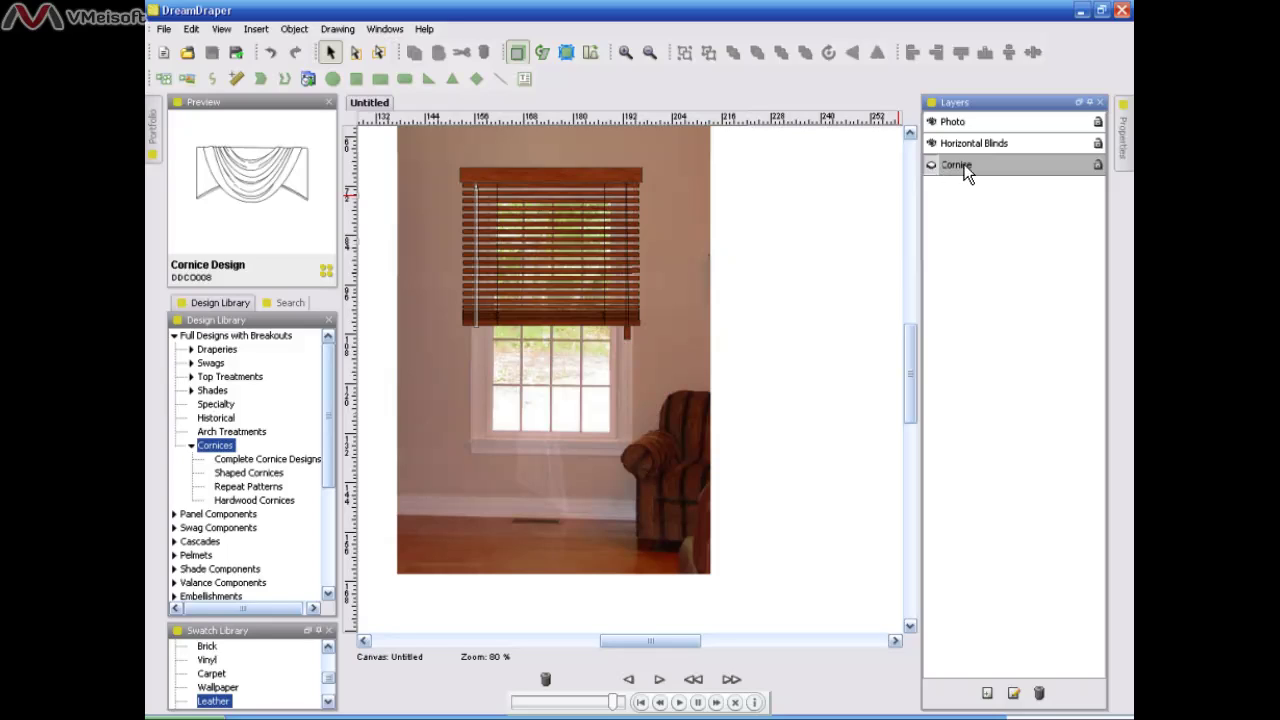
{"action": "left_click", "coordinate": [983, 147]}
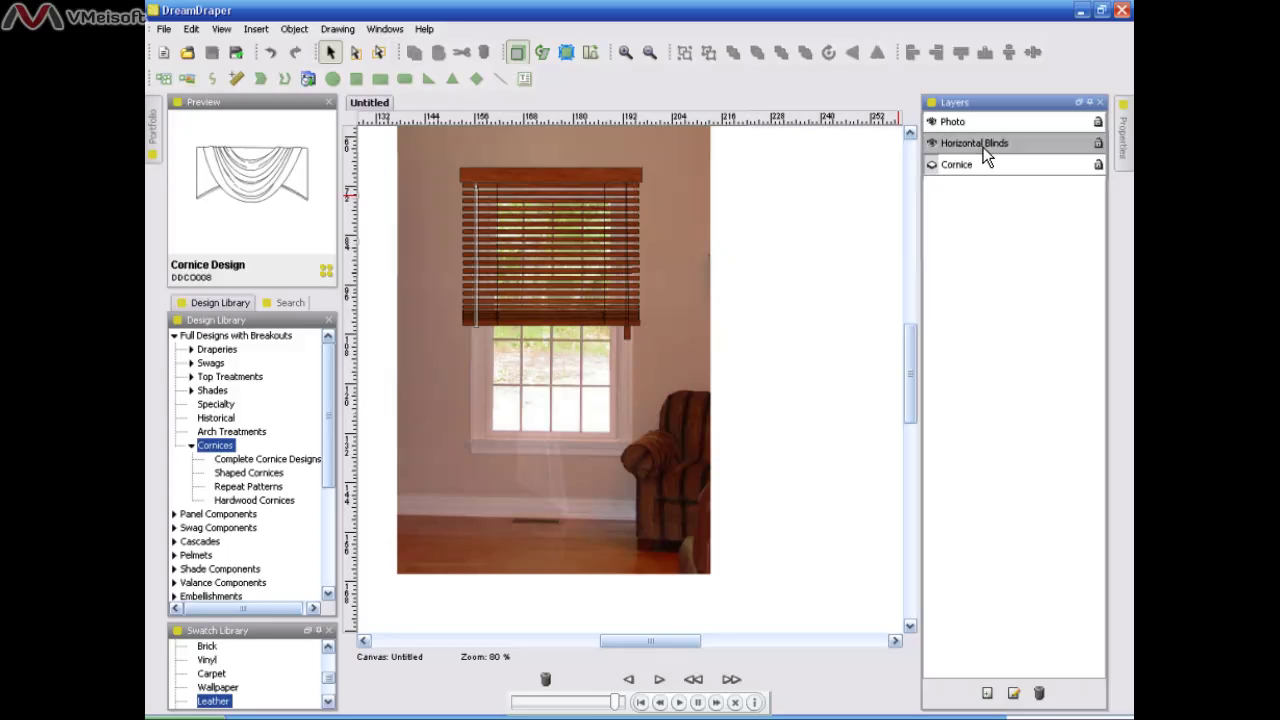
{"action": "left_click", "coordinate": [932, 144]}
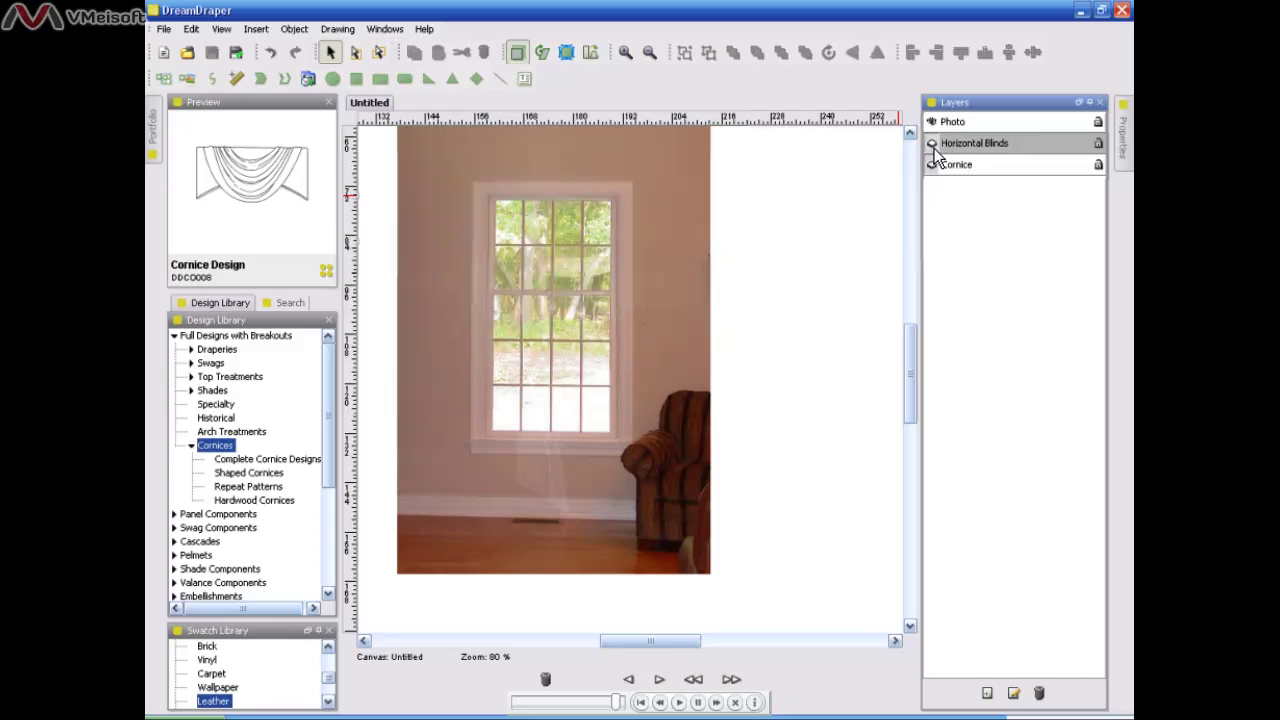
Show the Cornice layer on its own over the window, and turn the Horizontal Blinds layer back on.
{"action": "left_click", "coordinate": [991, 166]}
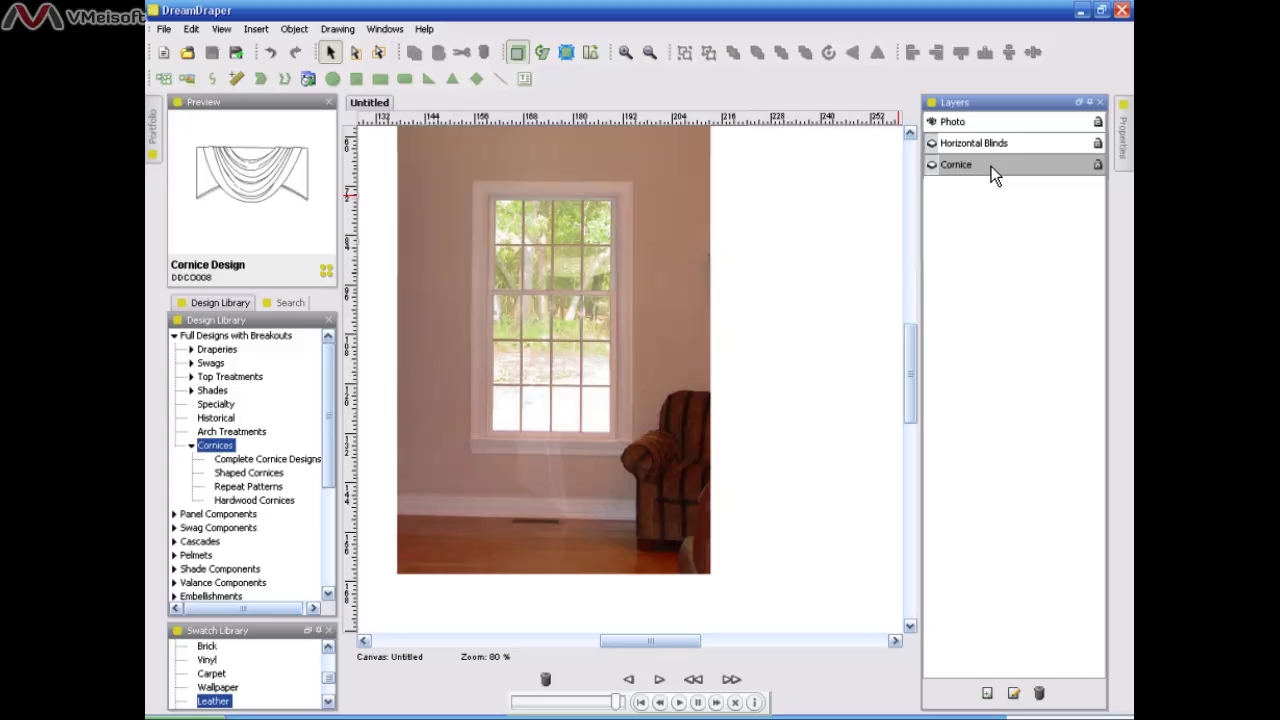
{"action": "left_click", "coordinate": [933, 169]}
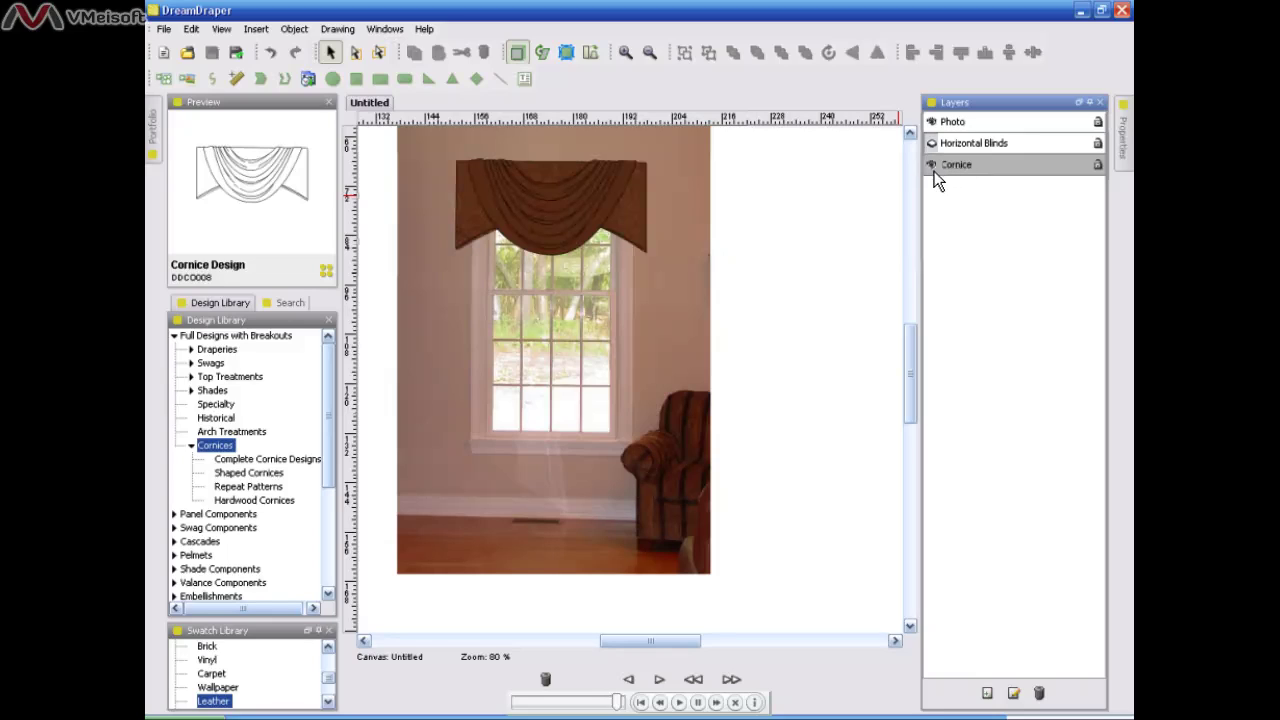
{"action": "left_click", "coordinate": [986, 145]}
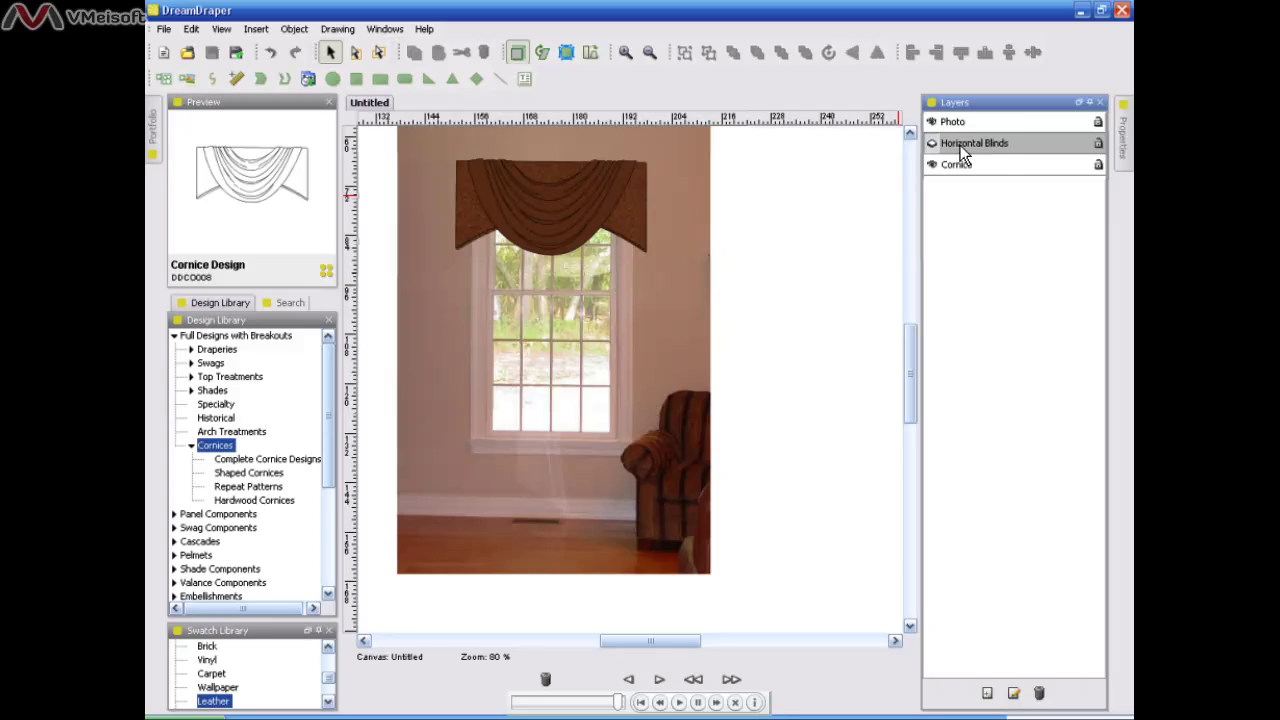
{"action": "left_click", "coordinate": [935, 148]}
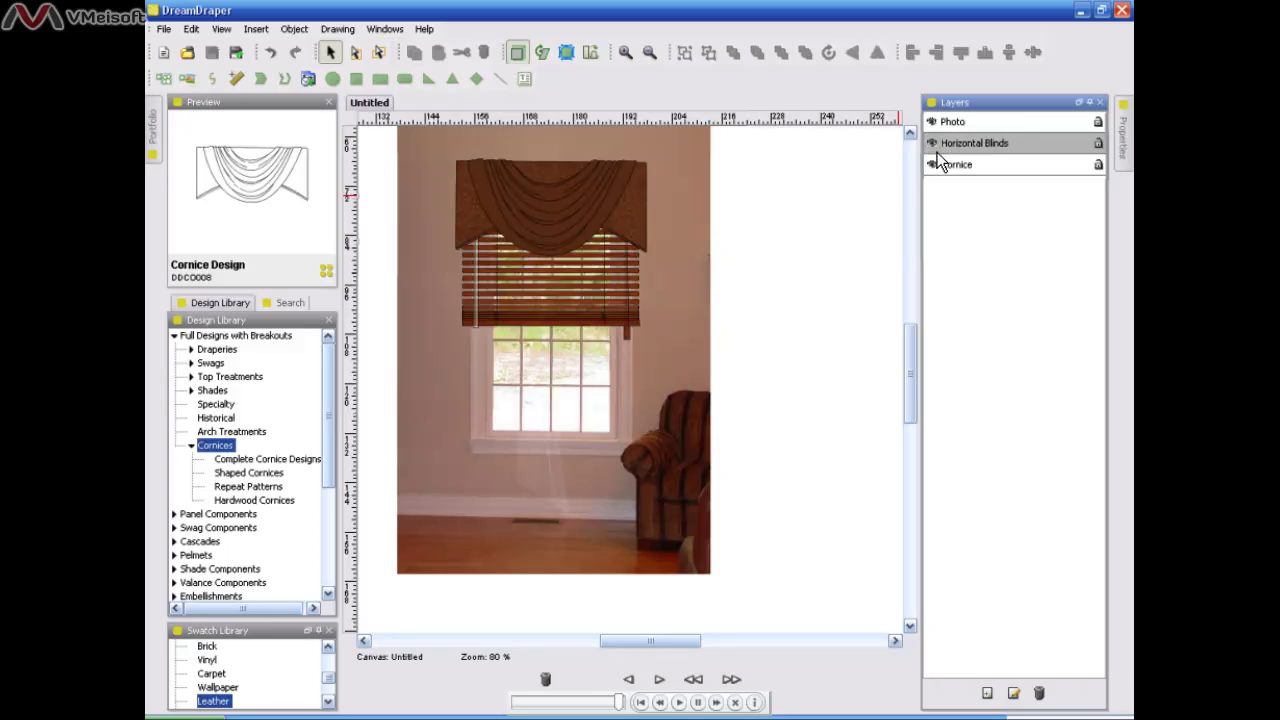